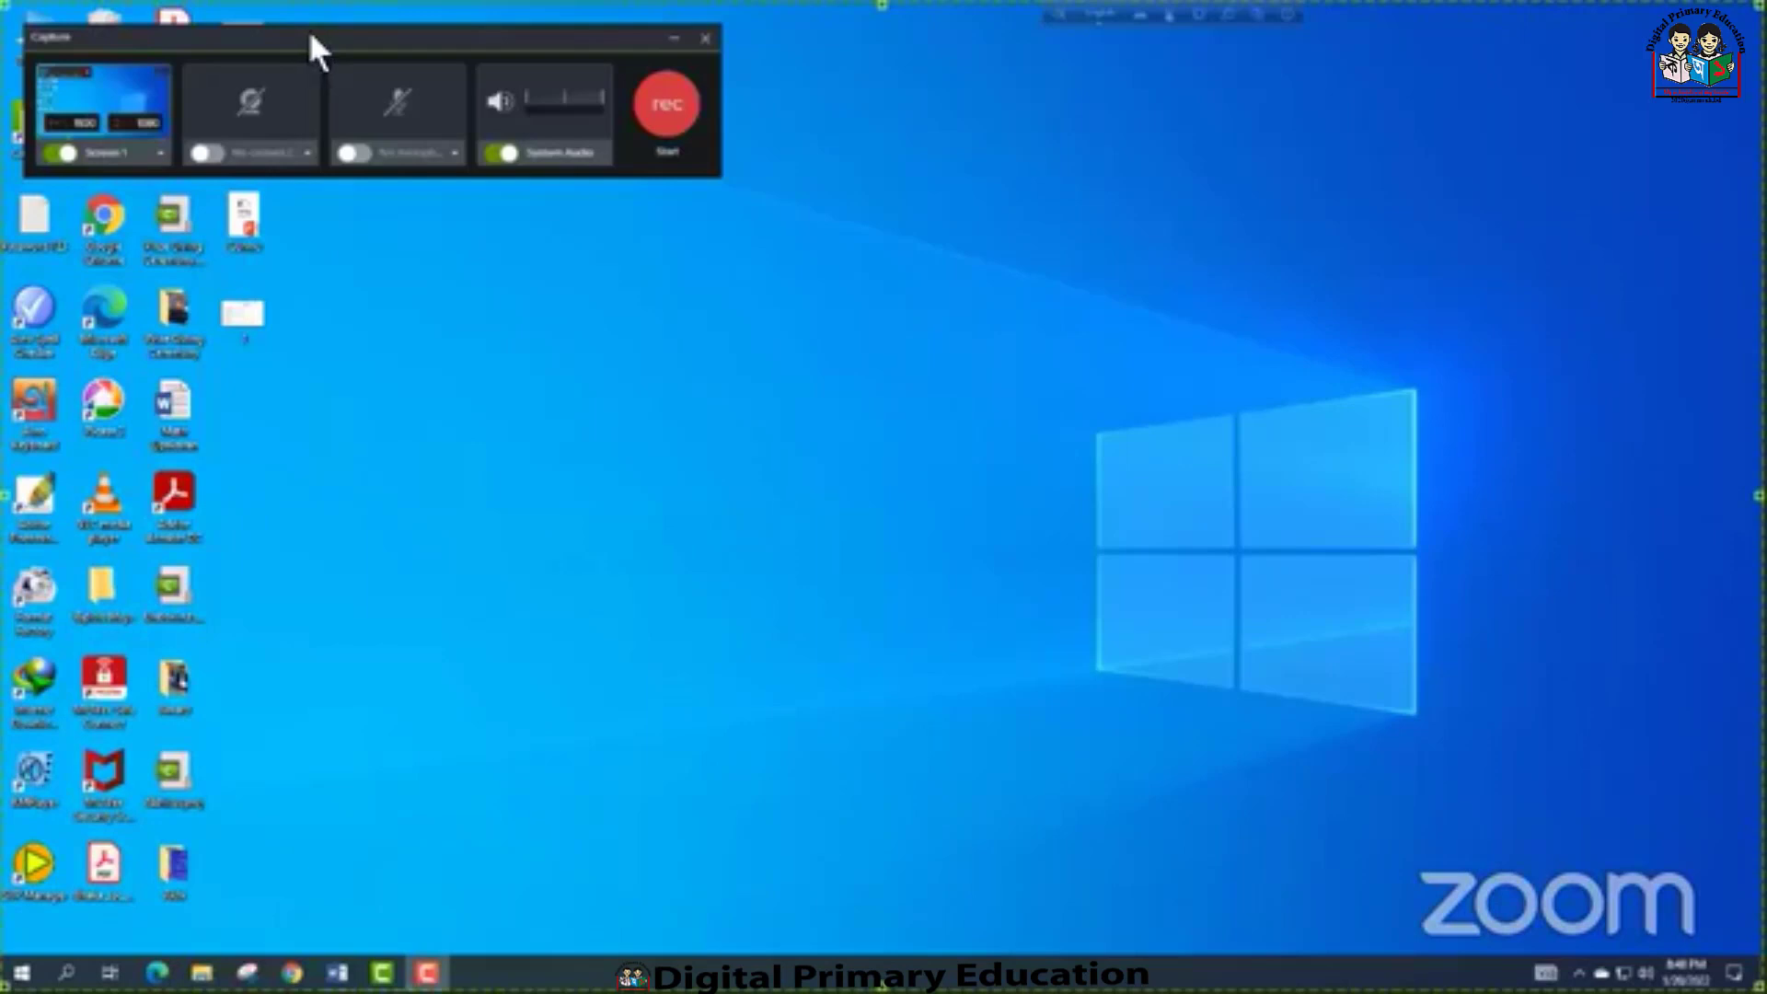
Start recording Screen 1 with system audio and minimize the recorder controls
drag(318, 50, 753, 151)
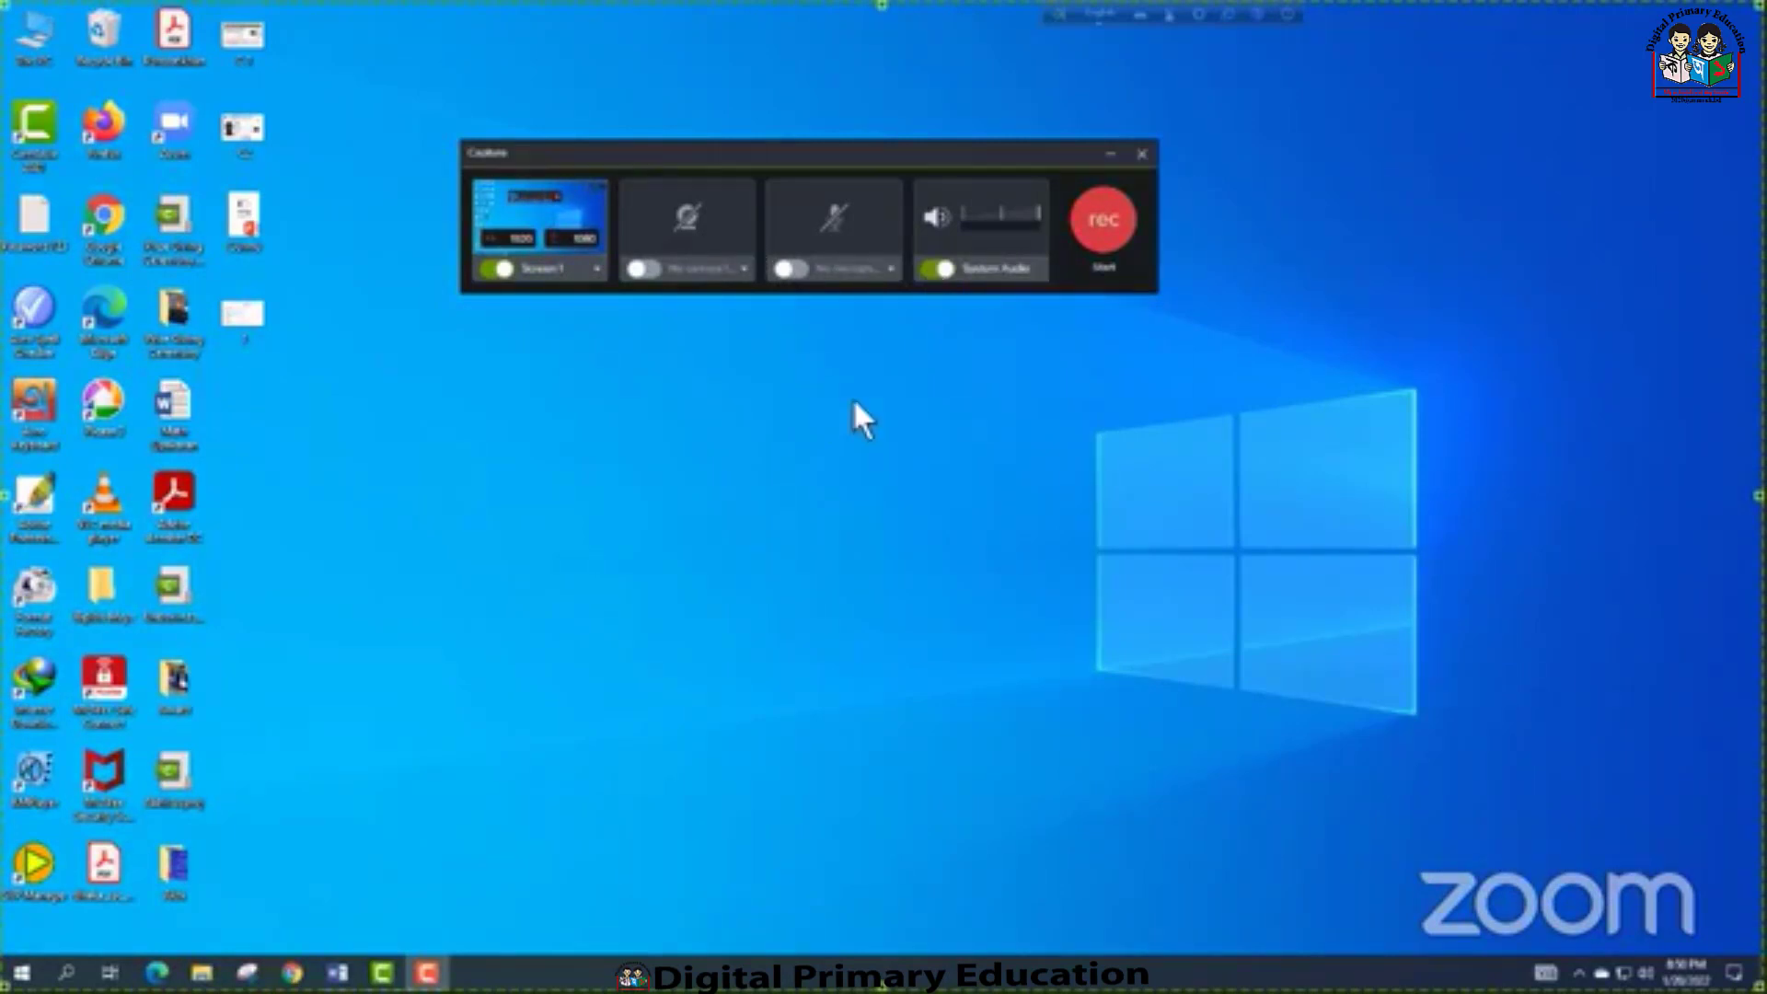
click(1106, 223)
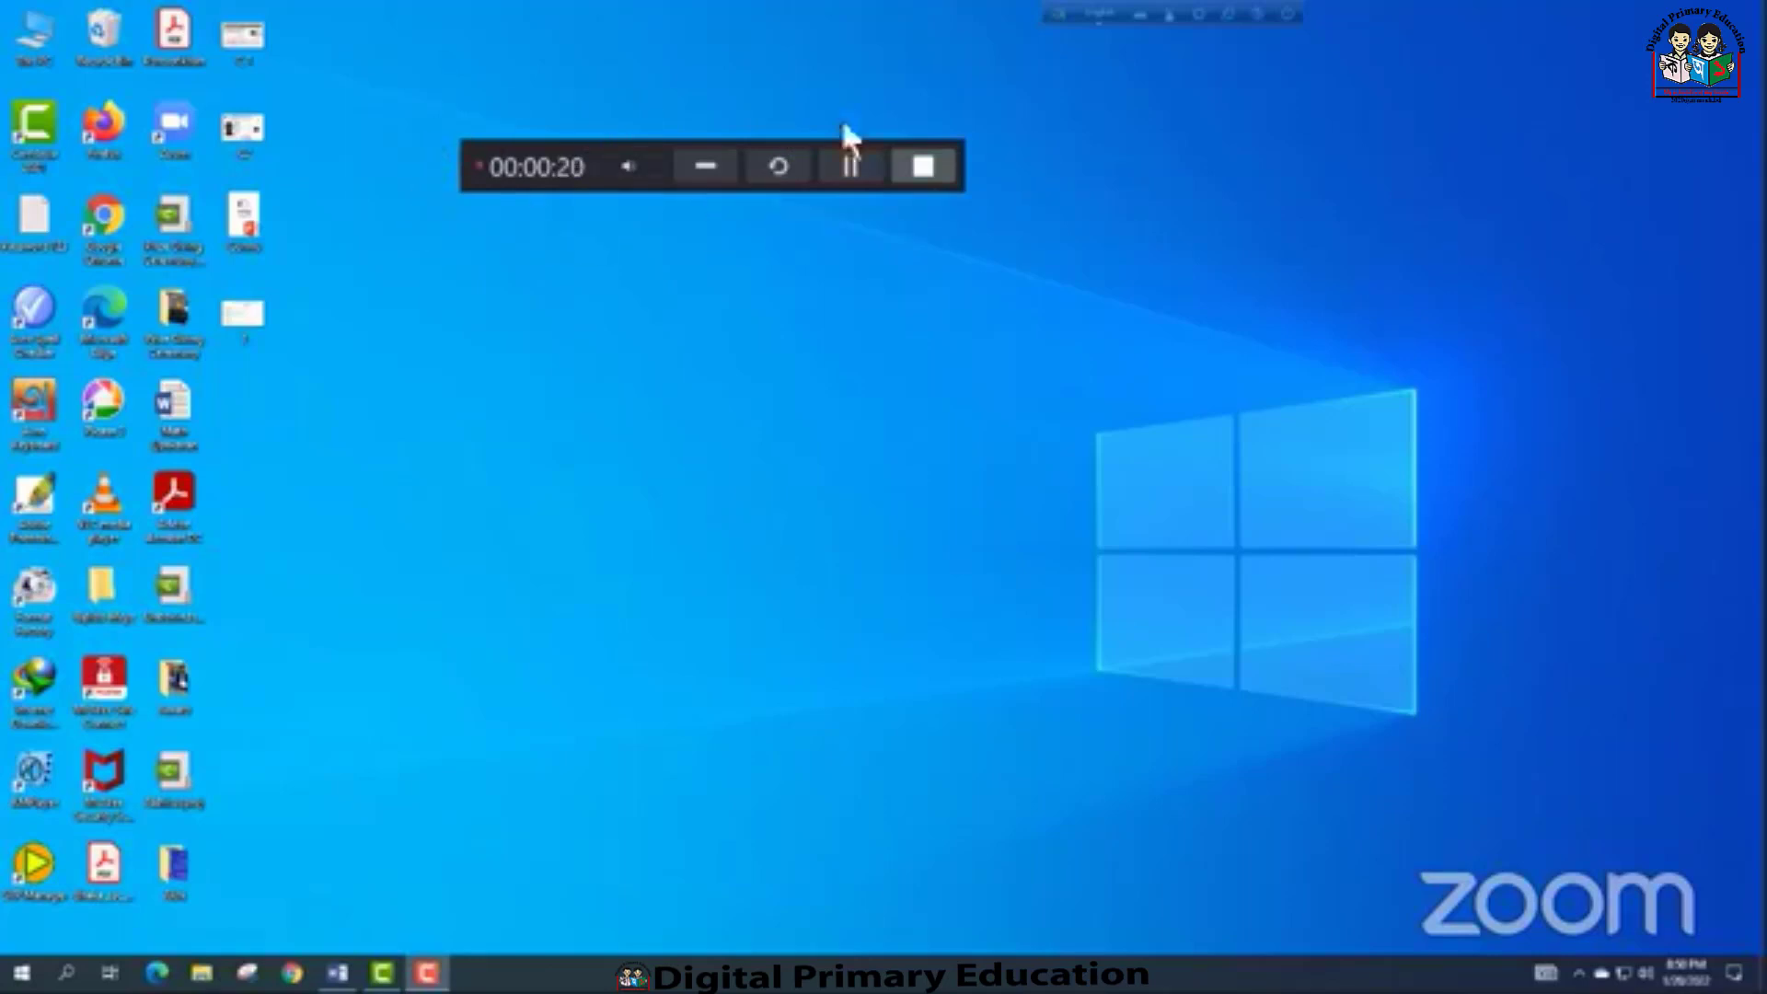
click(707, 169)
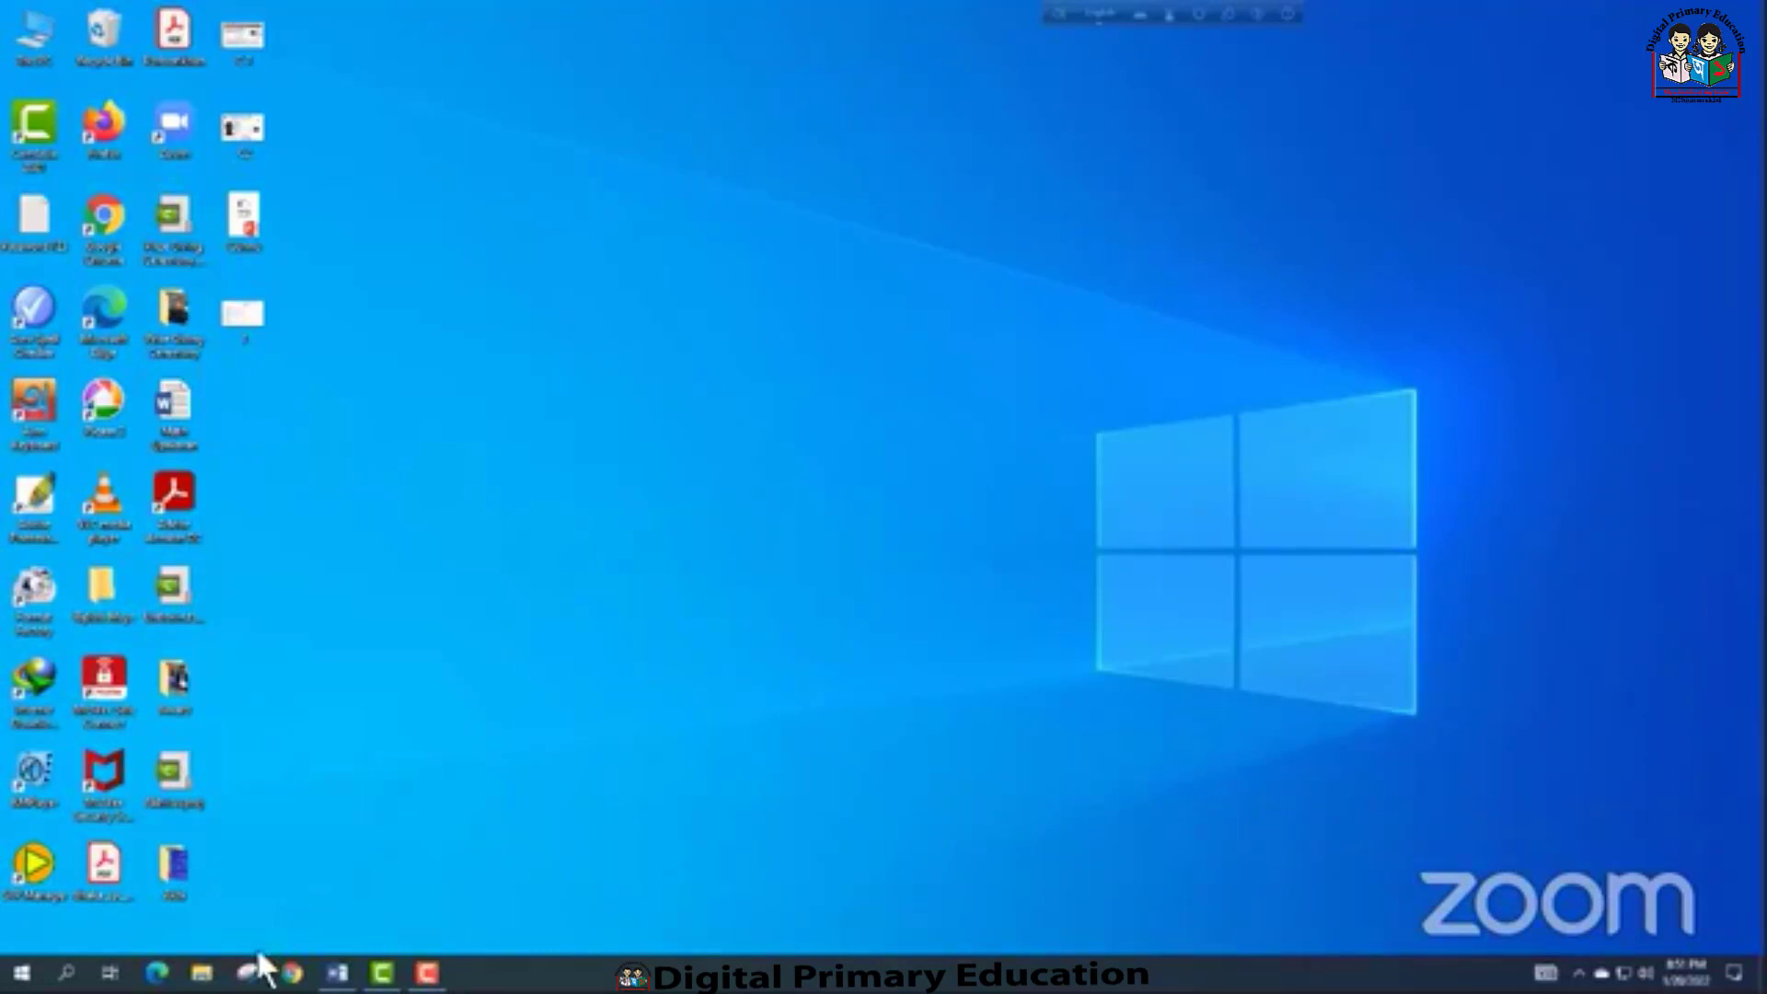
Switch to Chrome, open YouTube and pause the screen recording
click(292, 972)
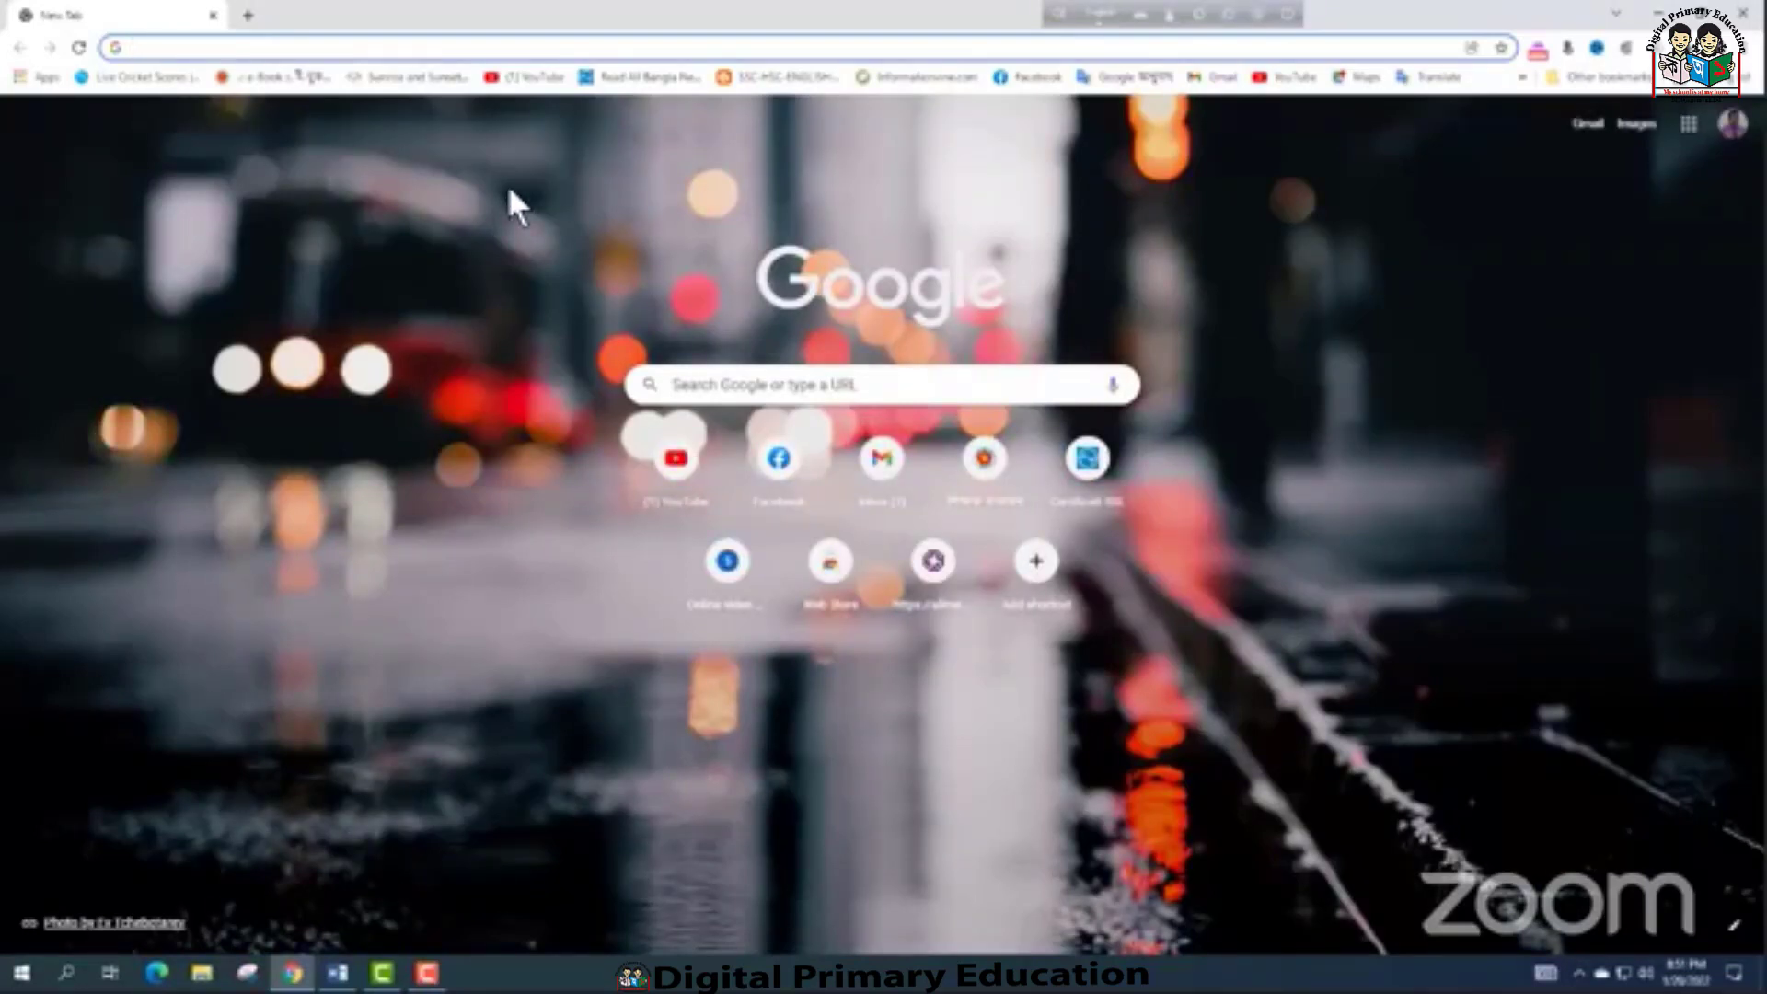
click(538, 77)
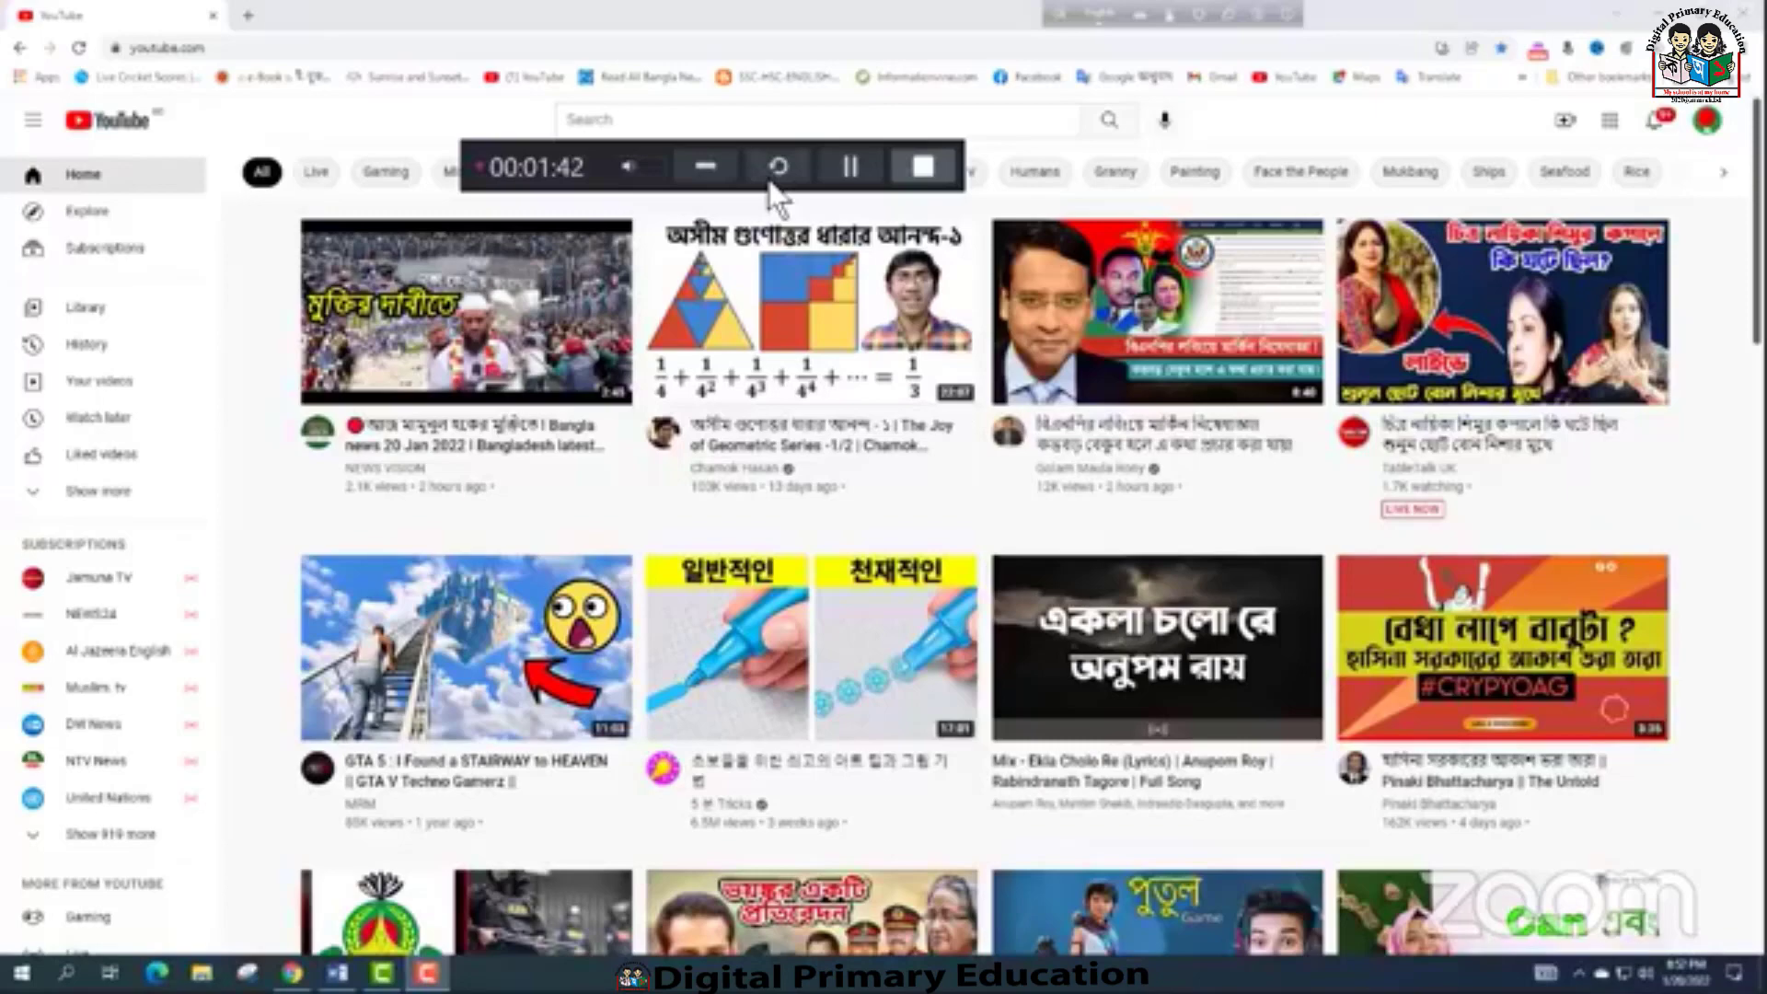
click(849, 166)
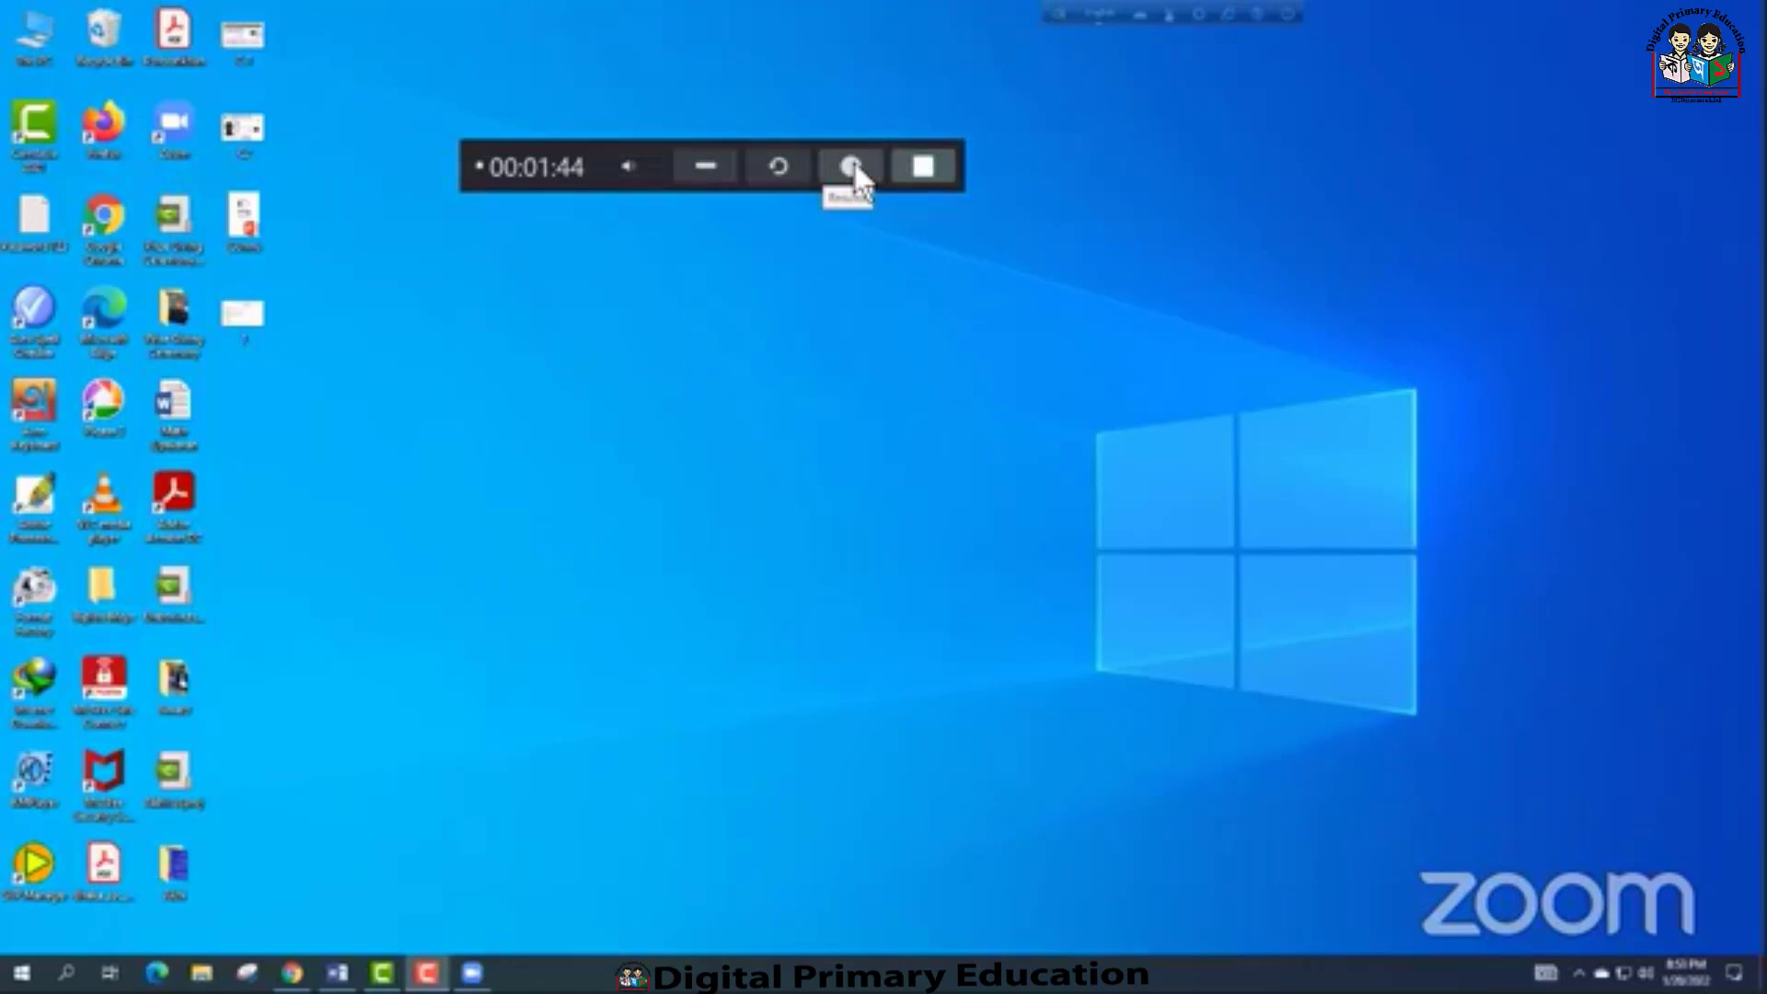
Resume the recording with its controls minimized, and search YouTube in Chrome for "Camtasia 21"
click(850, 167)
click(707, 167)
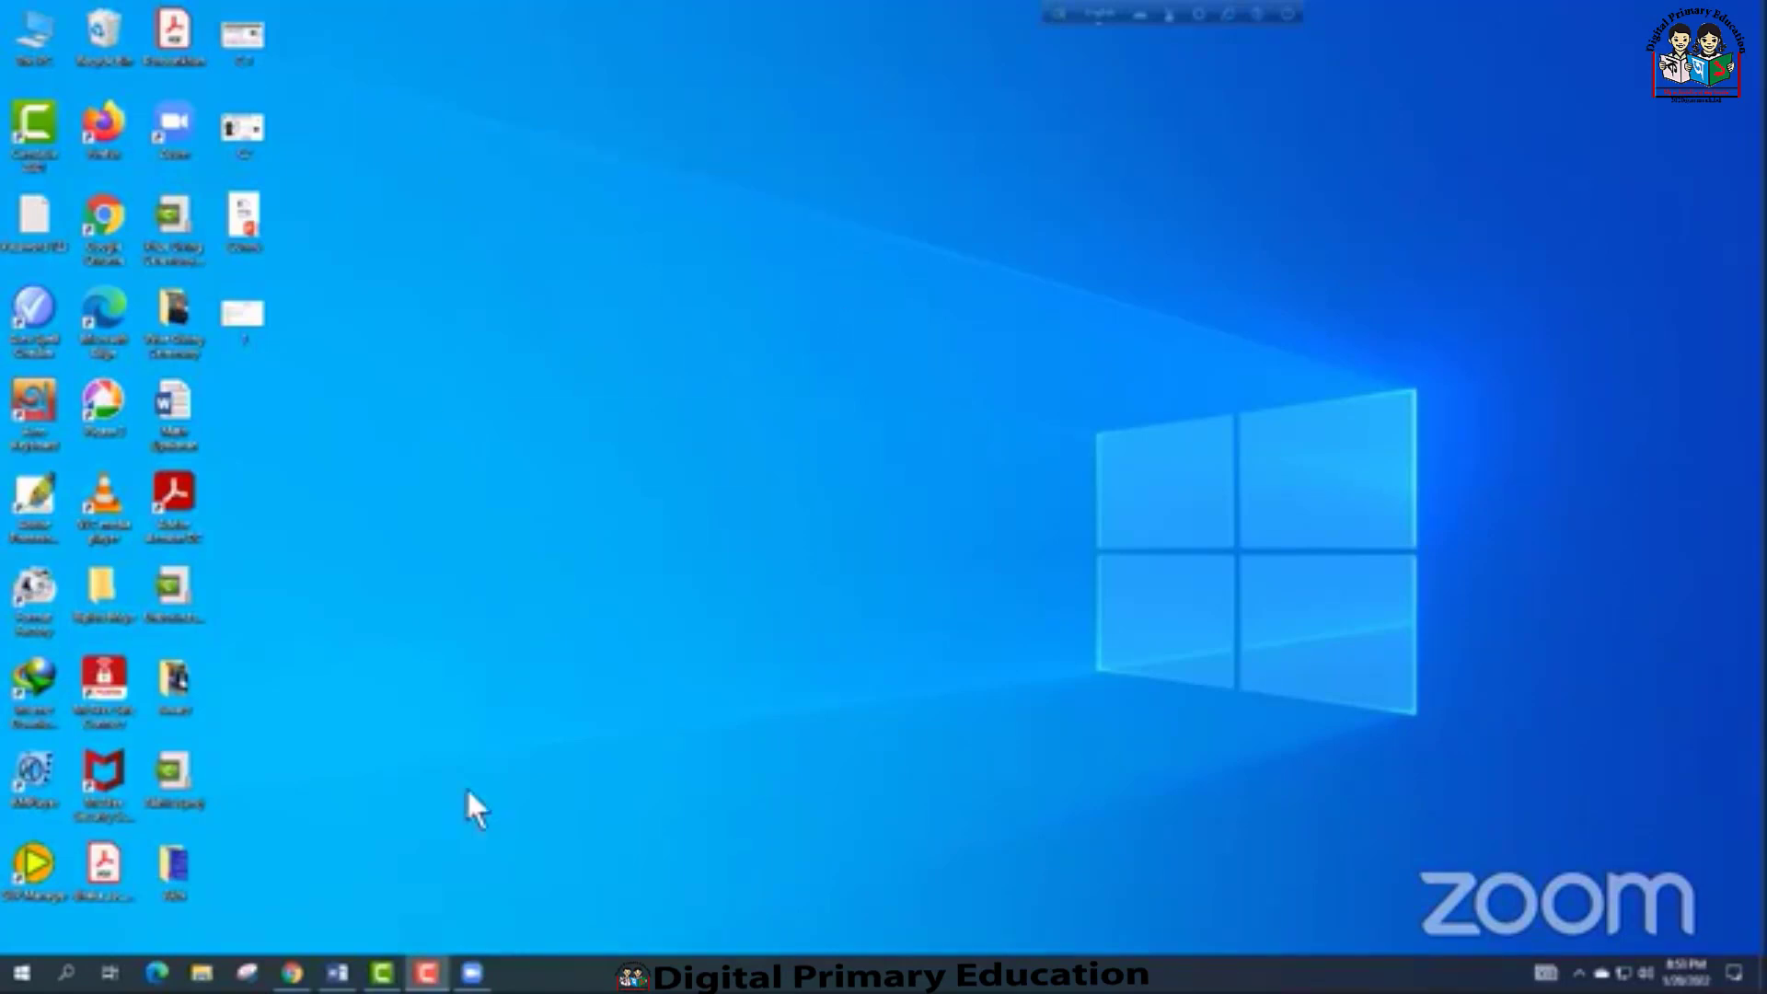
click(291, 972)
click(626, 122)
text(Cam)
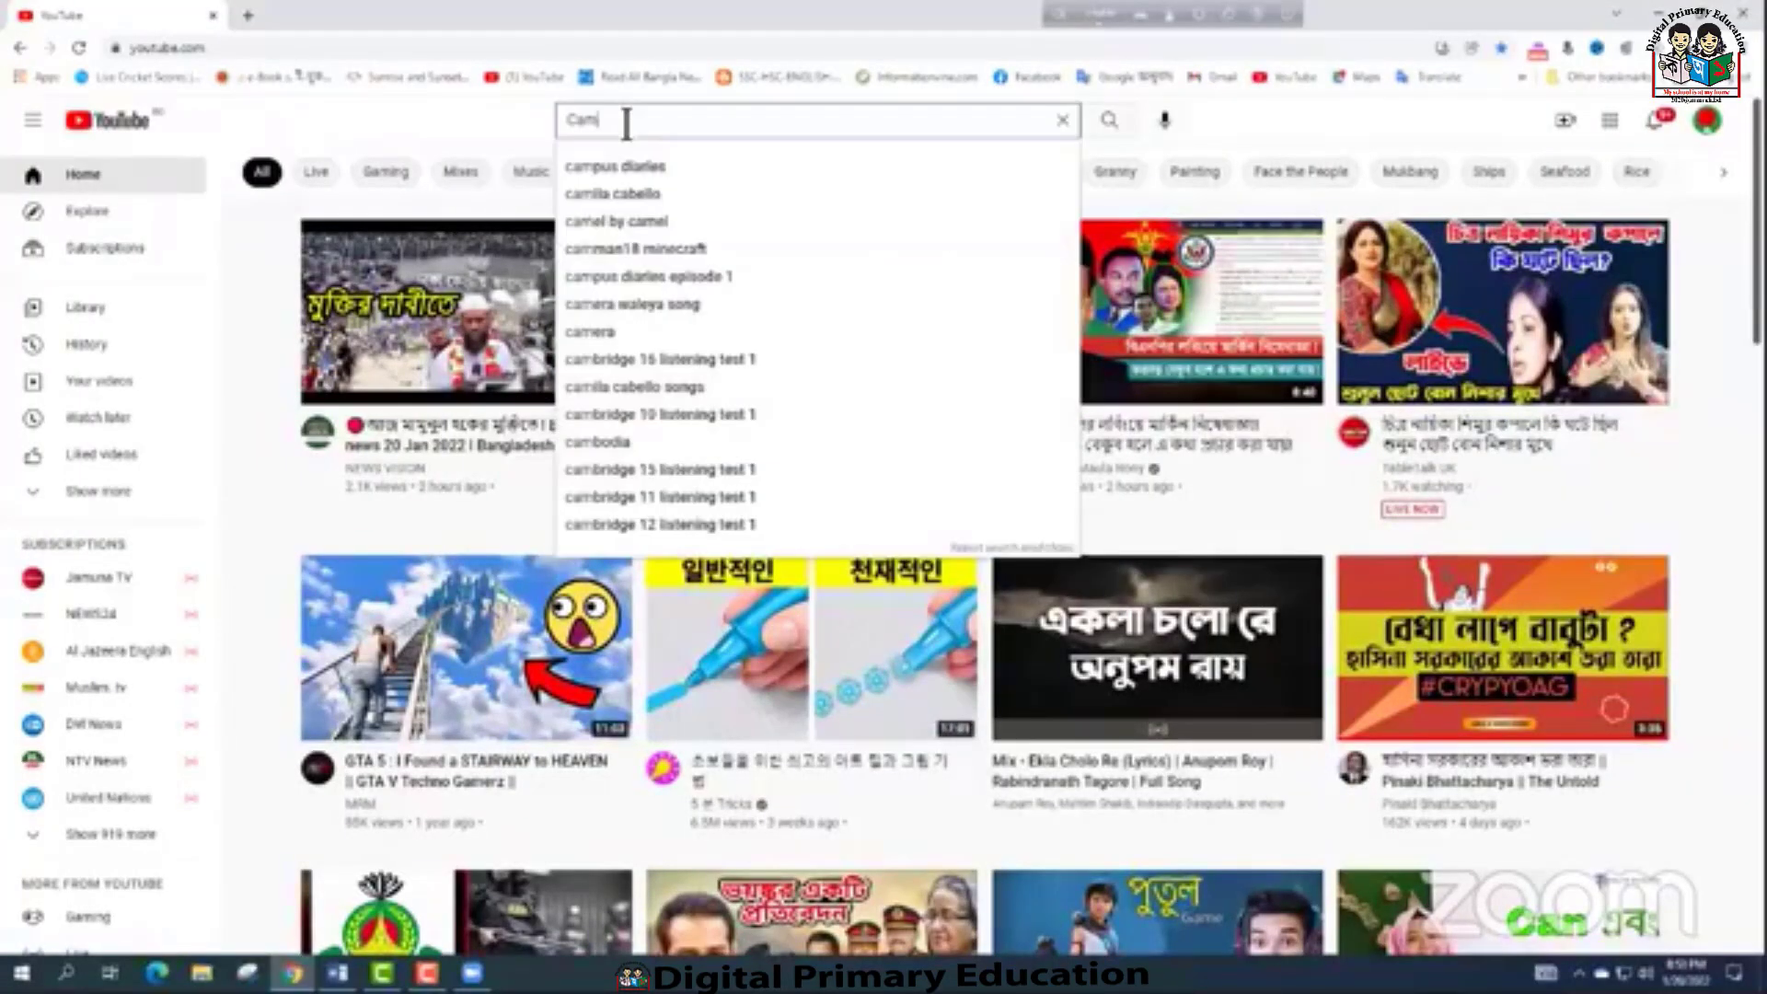
text(tasia 21 intalation)
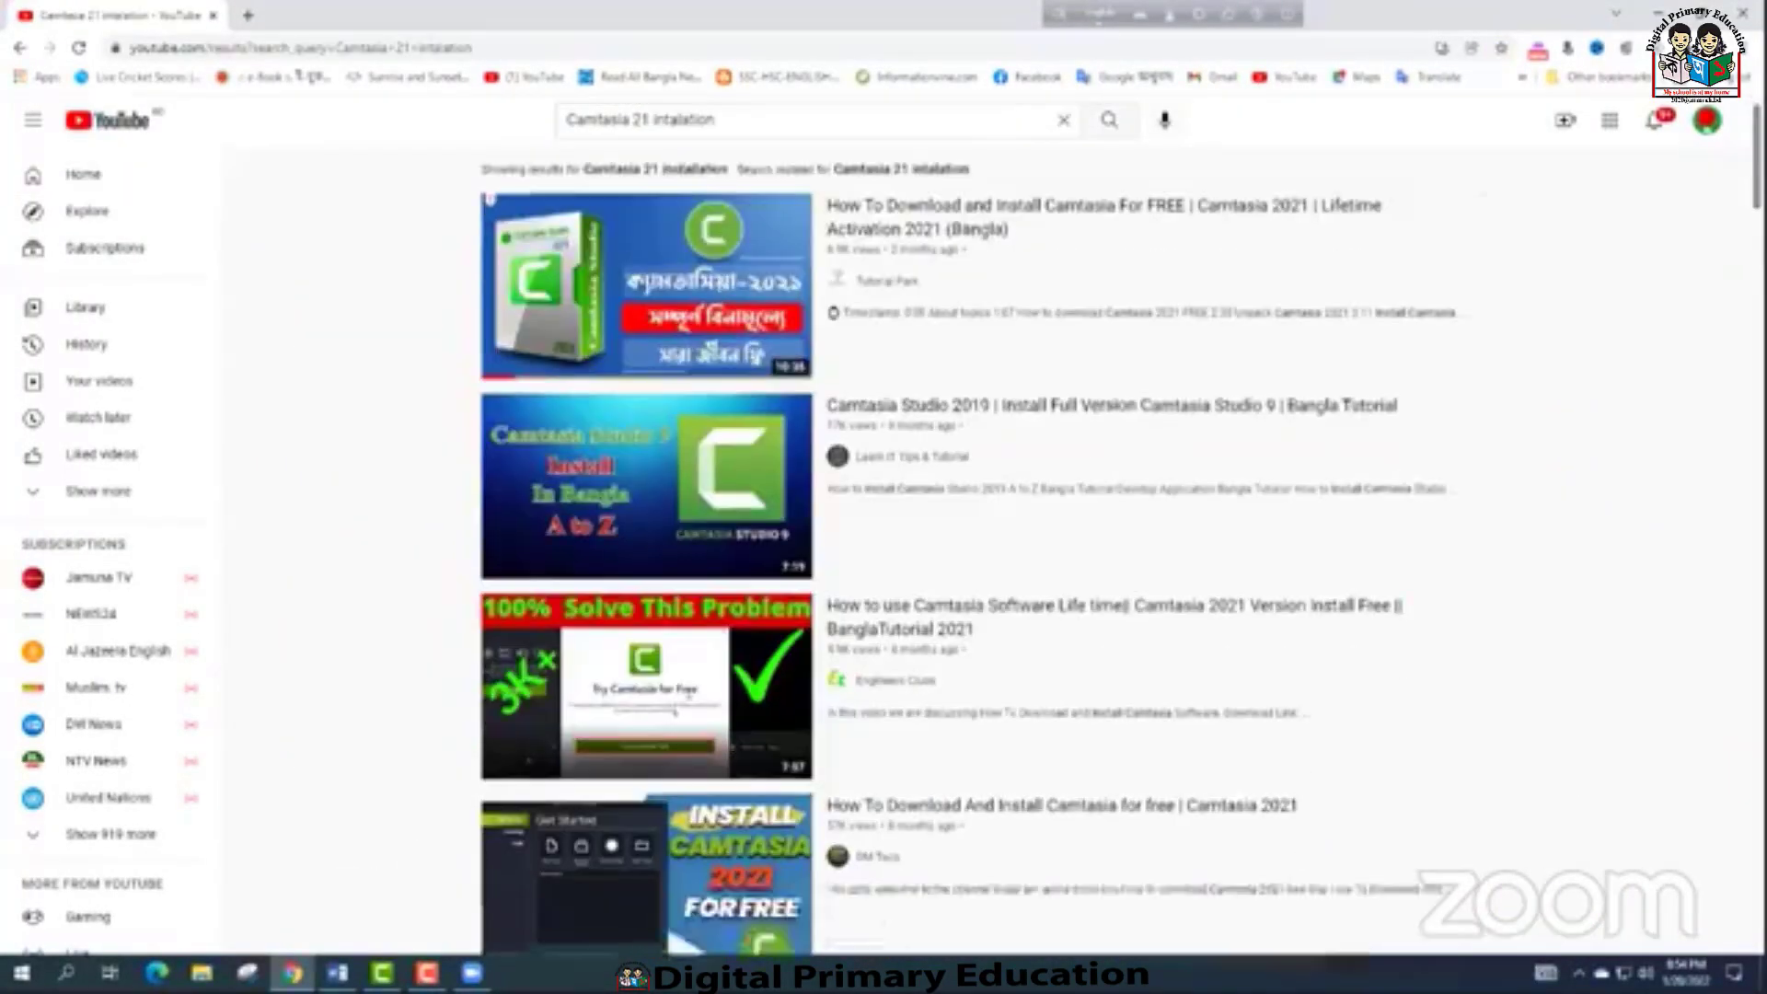
scroll(1105, 552, down, 2)
scroll(1104, 552, down, 2)
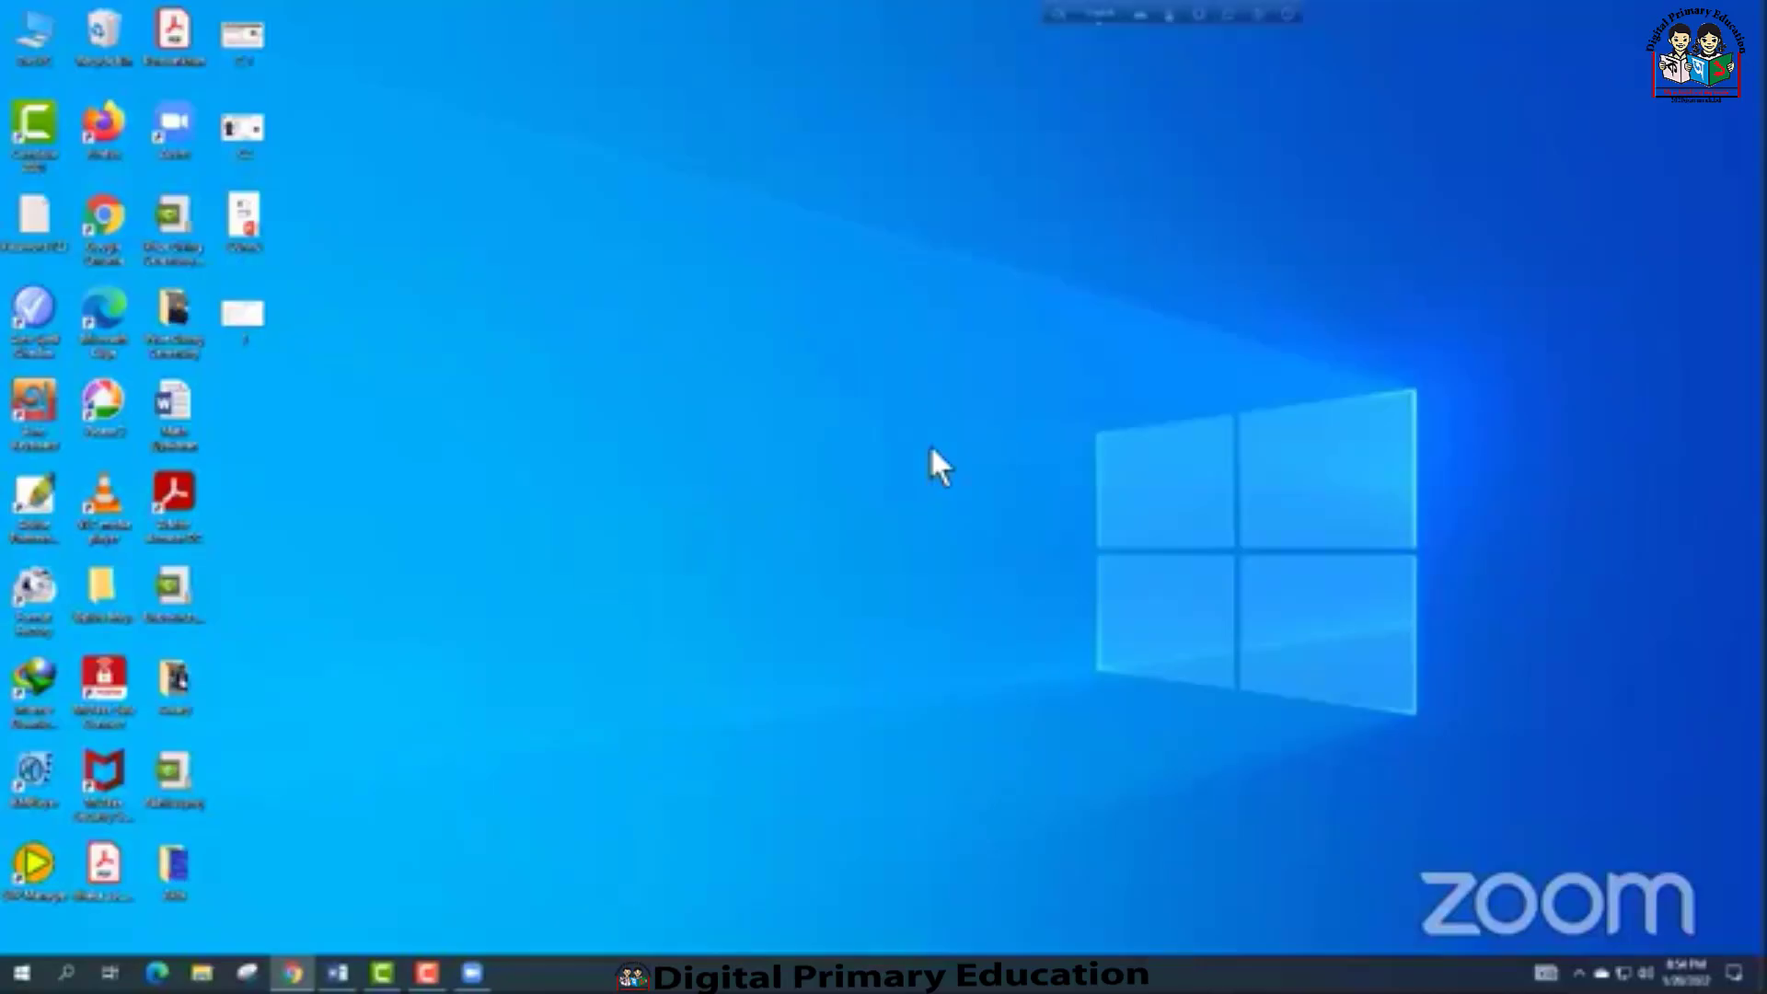
Stop the screen recording and close the Capture window over the Camtasia editor
mouse_move(382, 973)
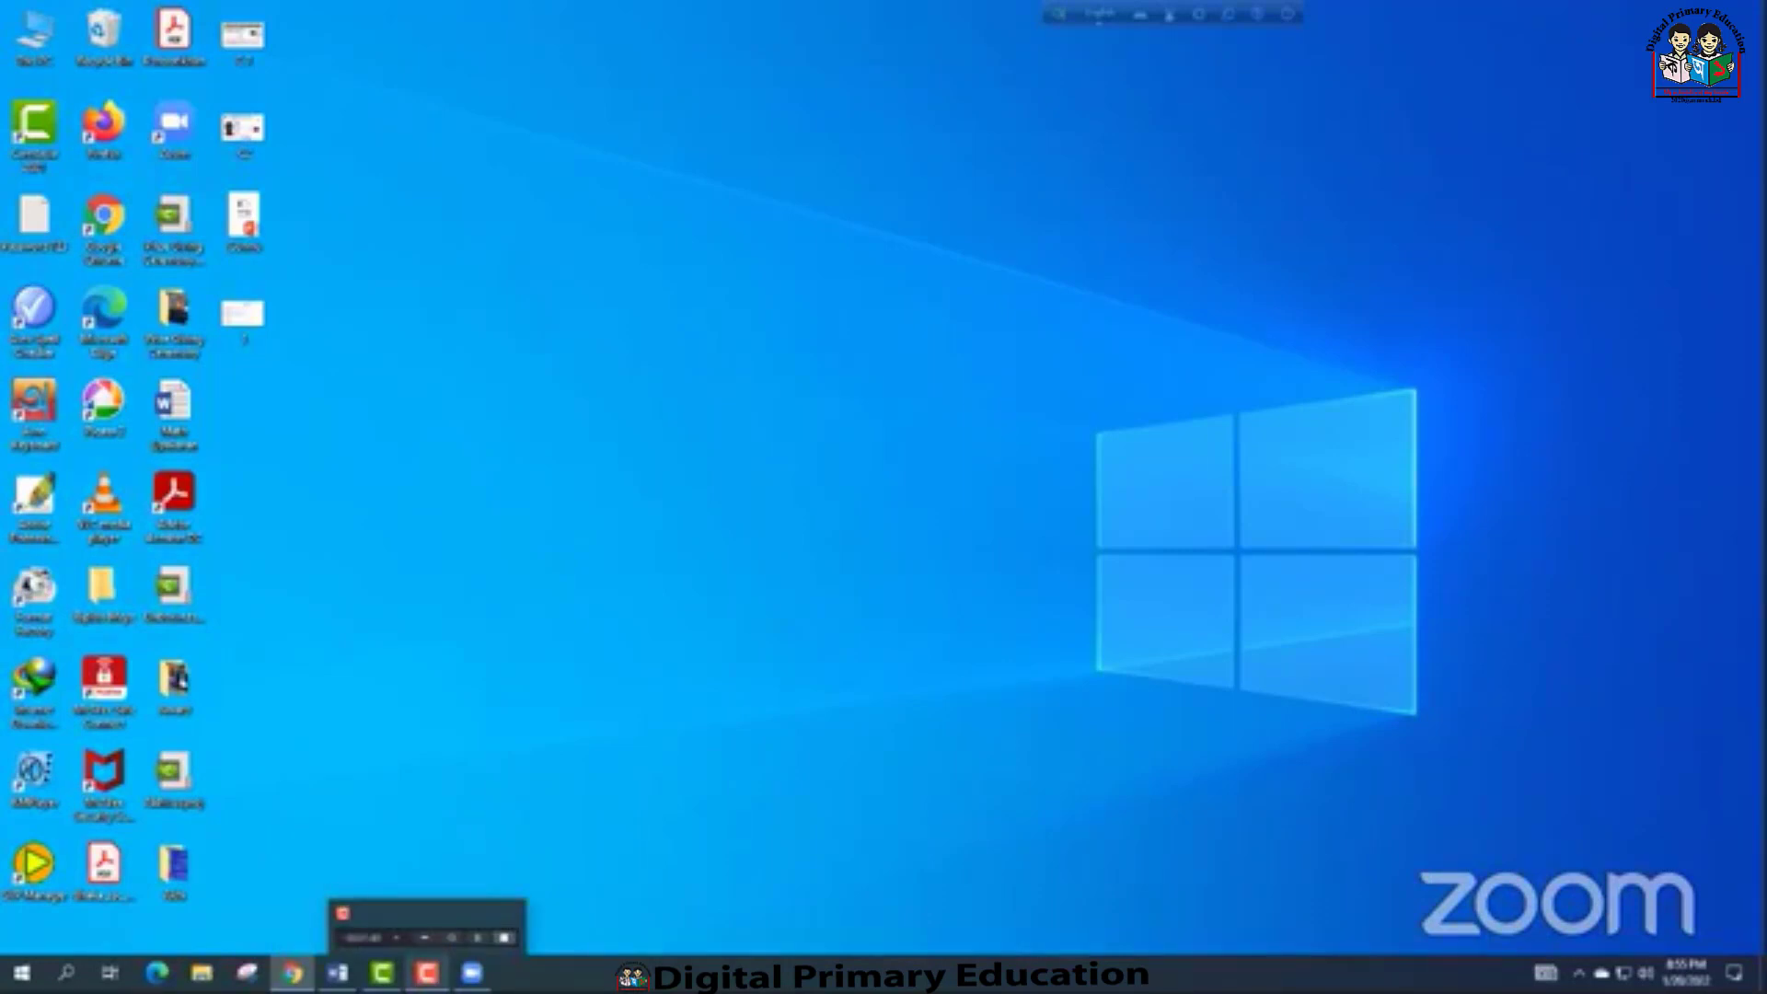
click(426, 972)
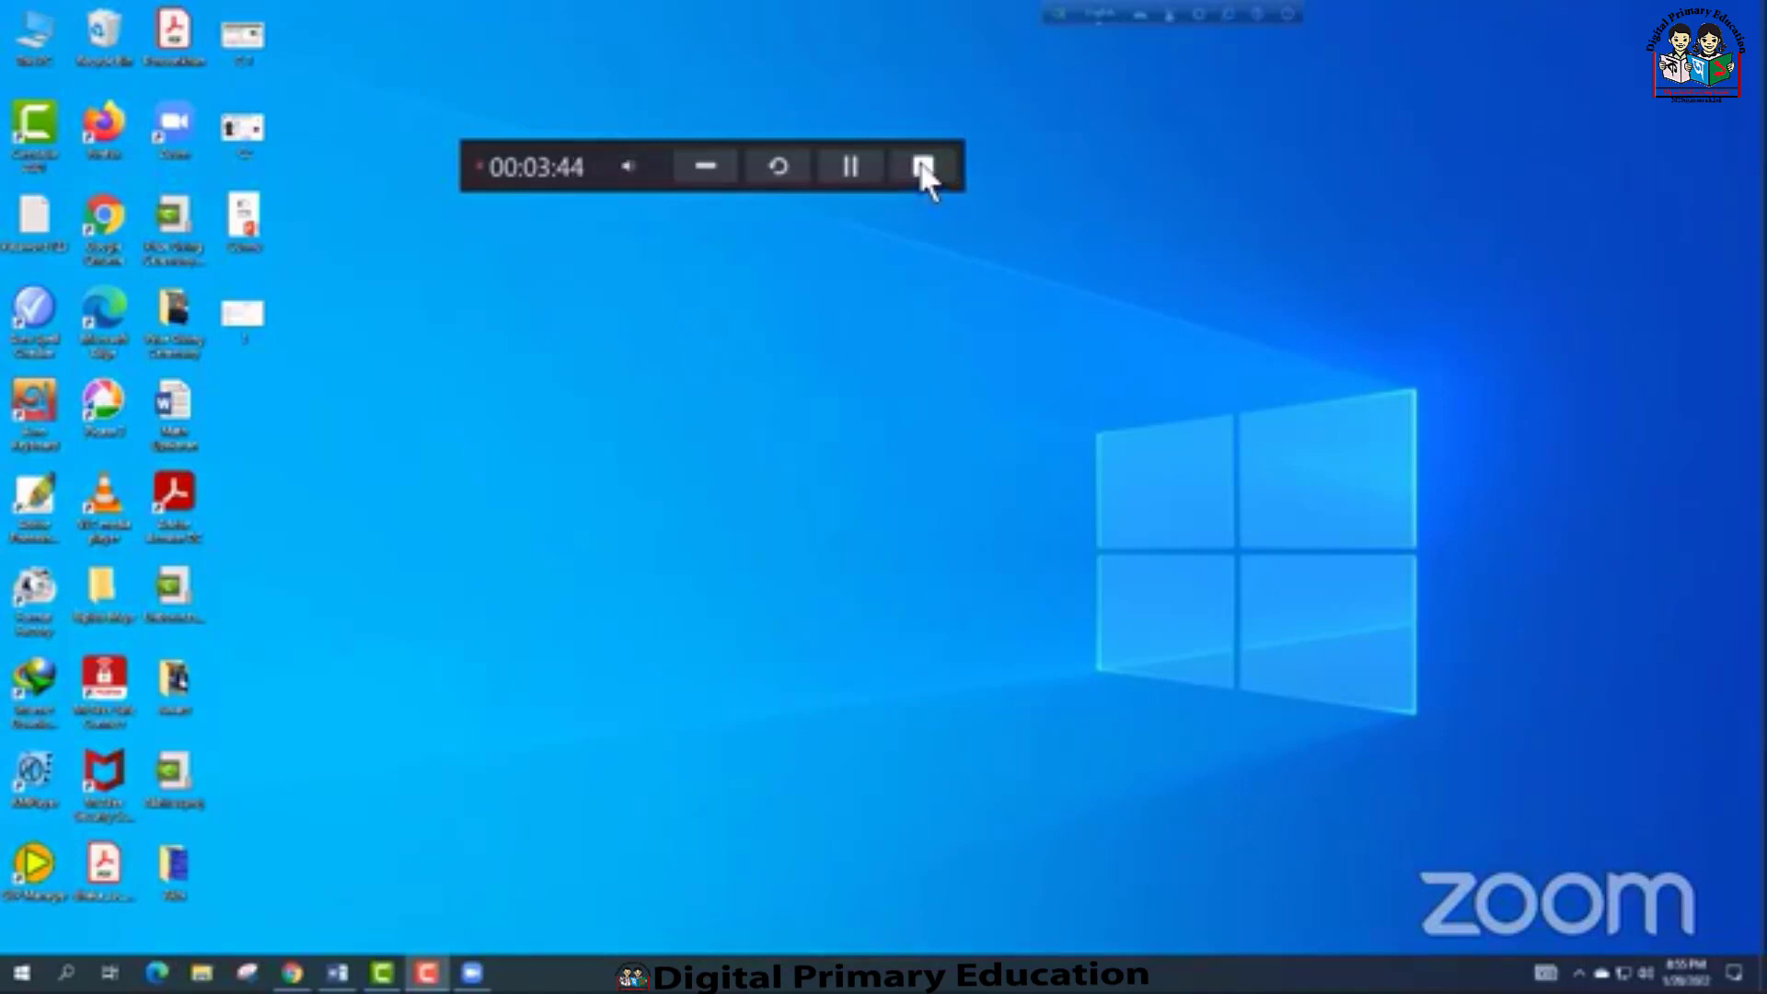
click(923, 167)
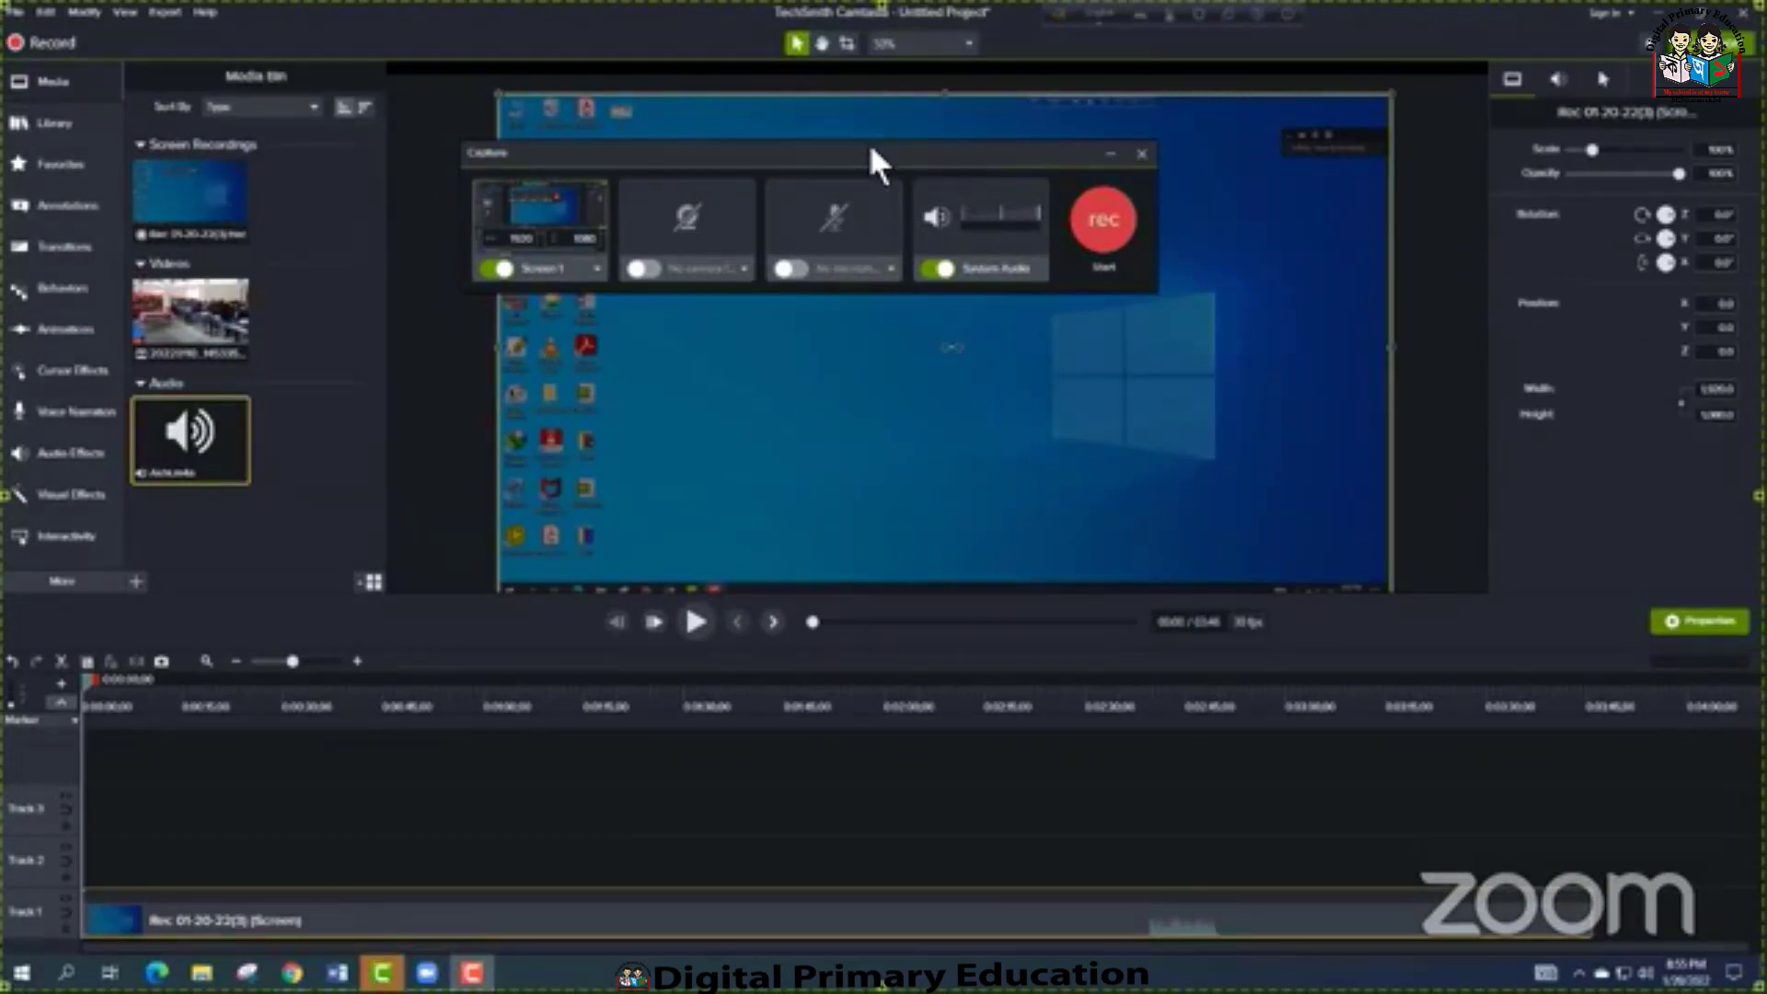
drag(868, 147, 872, 307)
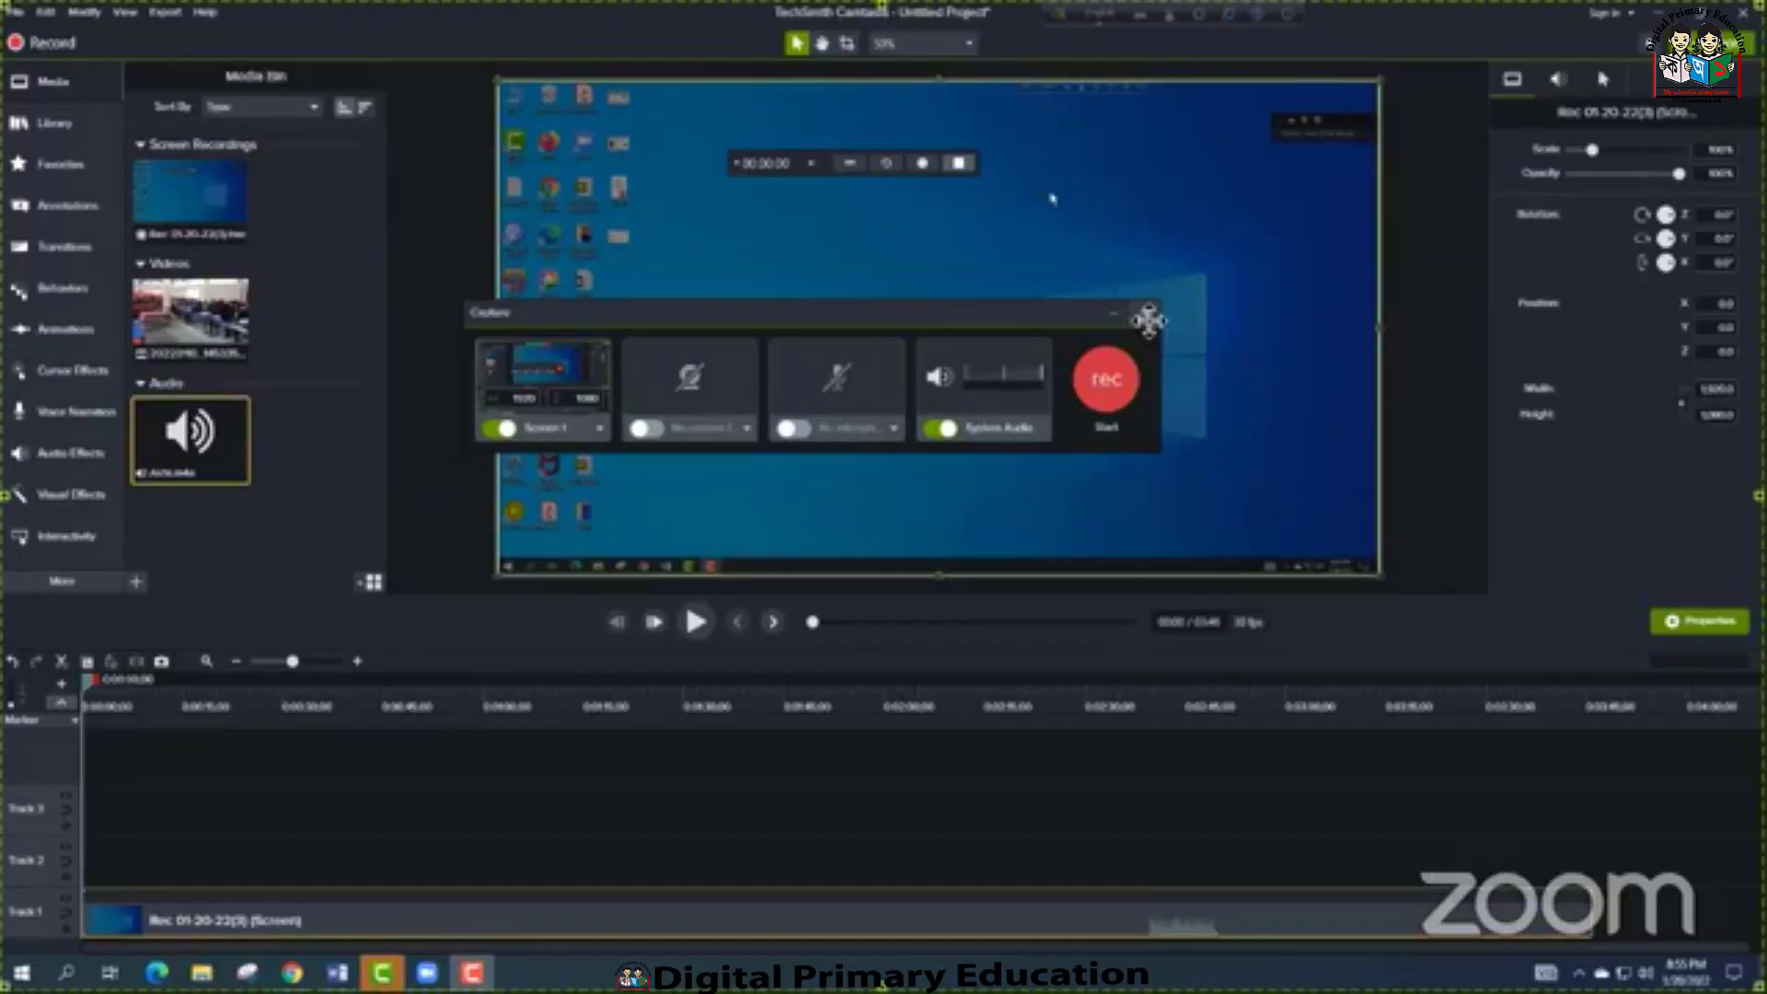
click(1144, 313)
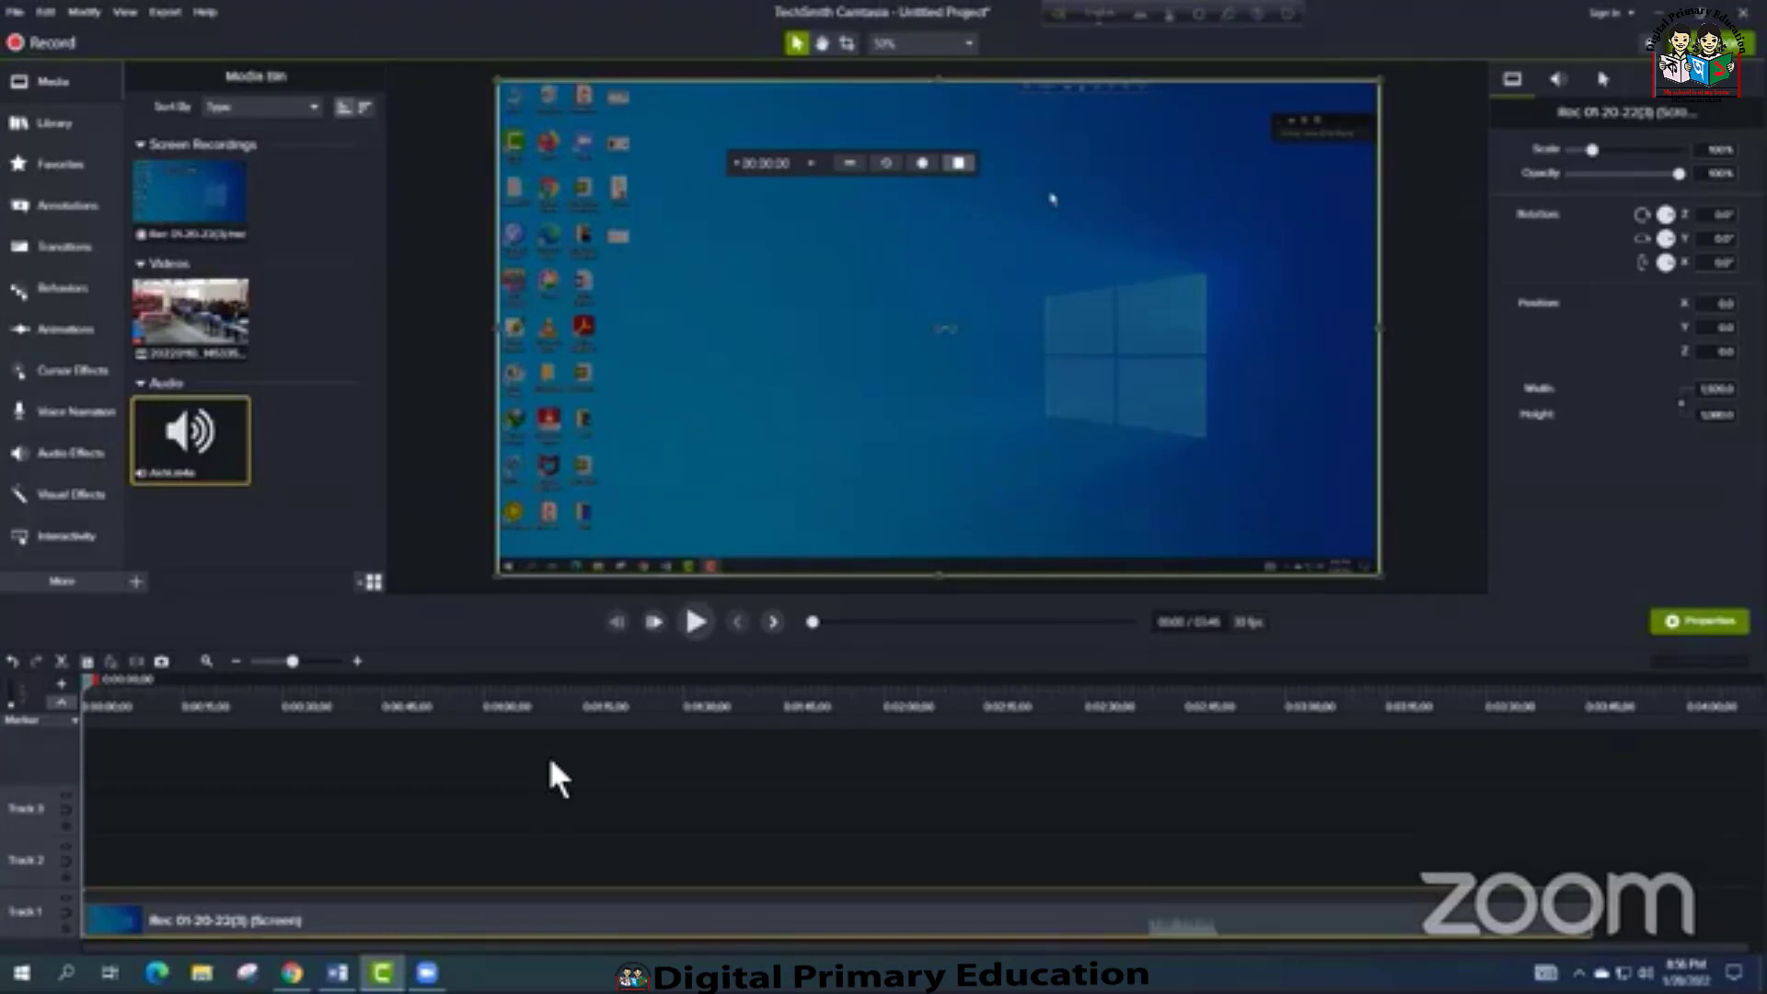
Play the new recording from the beginning and again from about 2:39 where the audio waveform starts
click(697, 623)
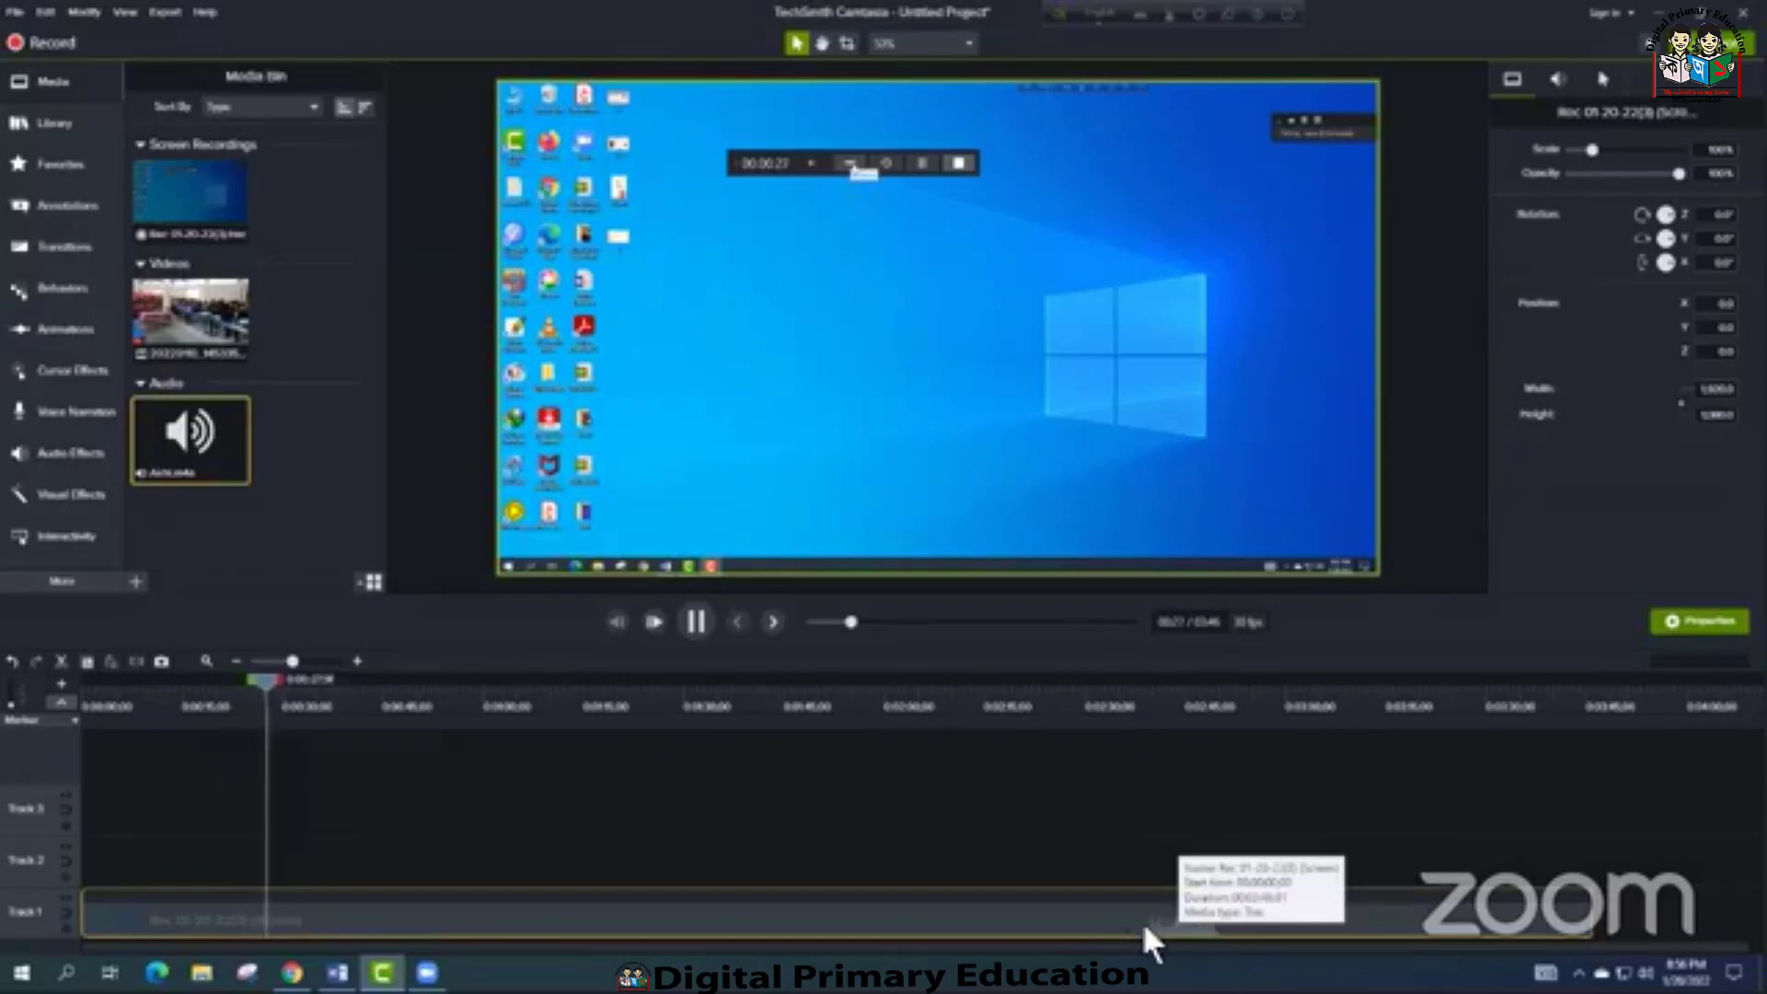
drag(1126, 690, 1145, 681)
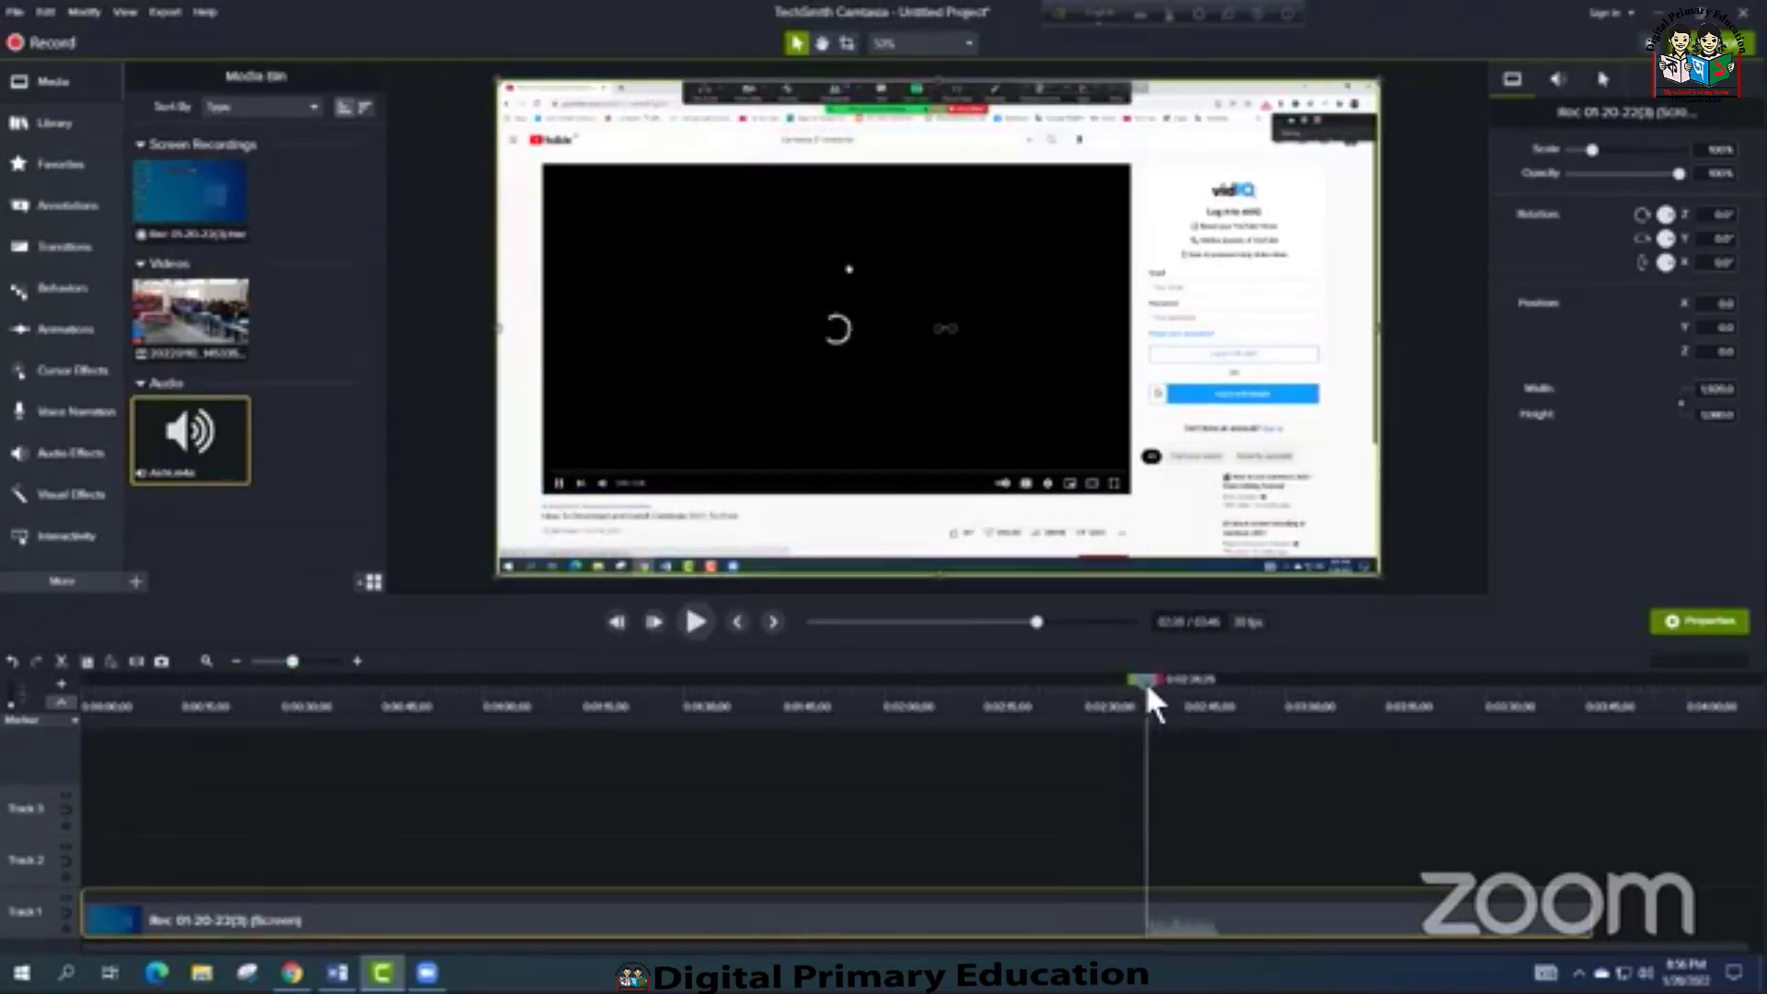
click(695, 622)
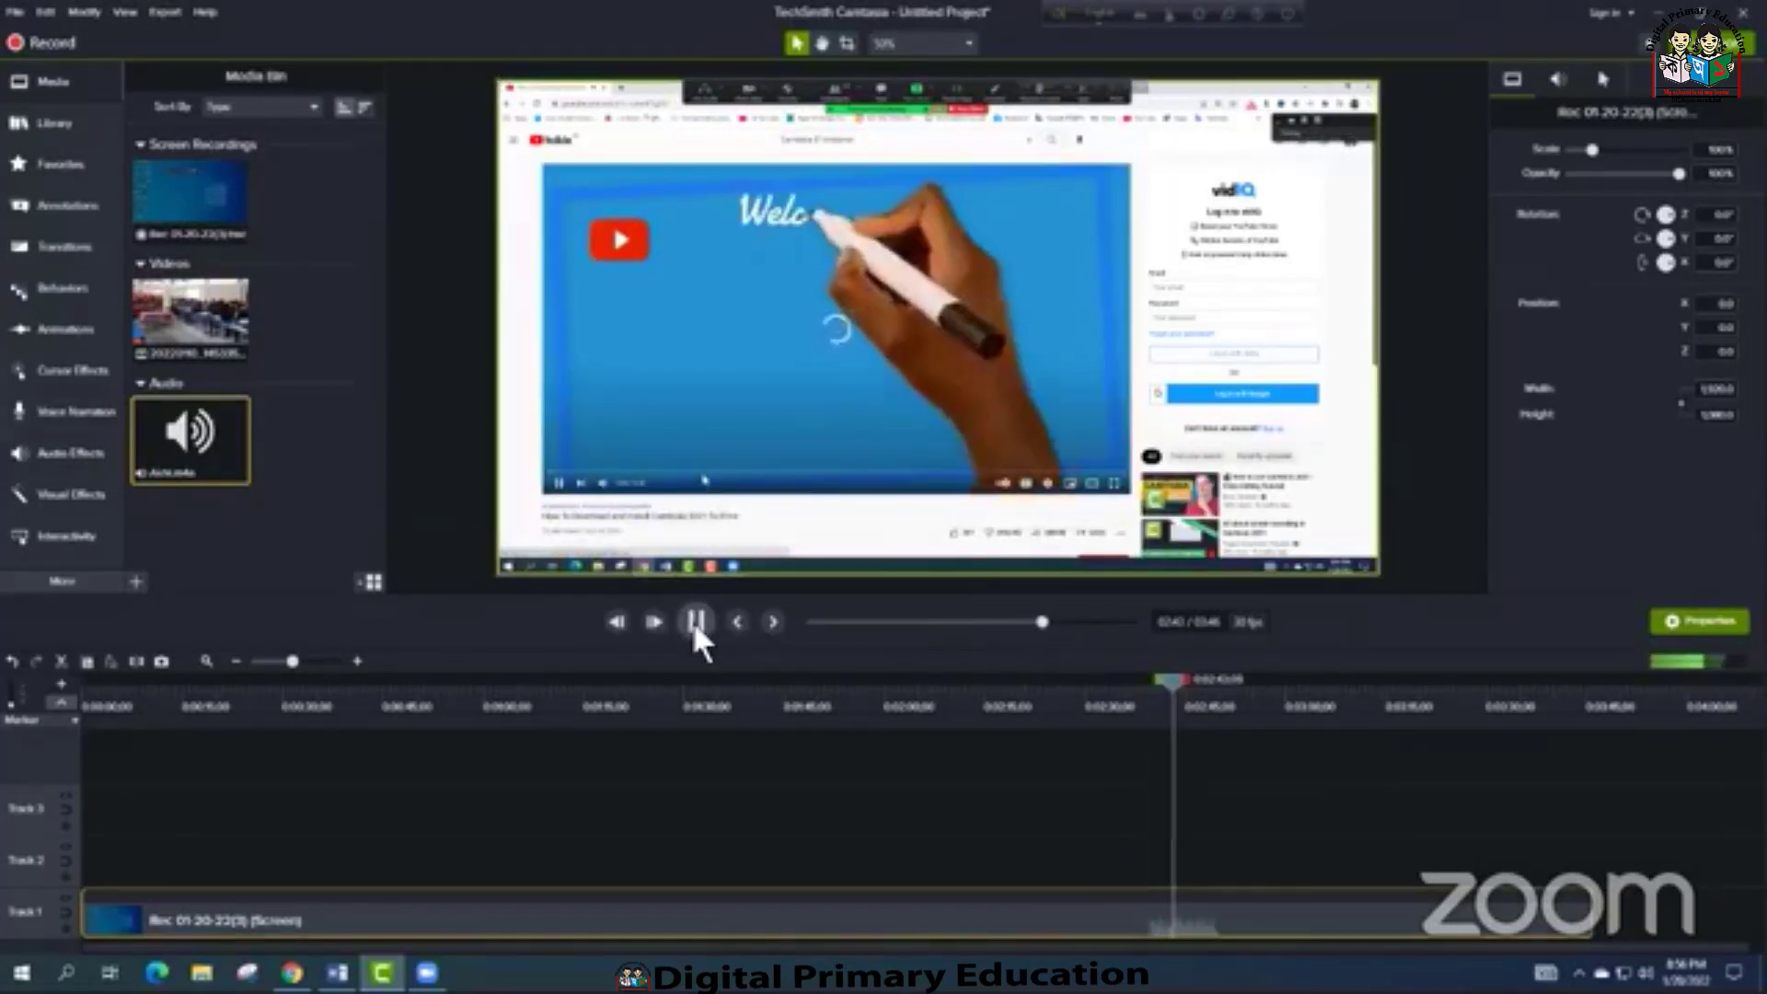
Scrub through the first two minutes of the recording to examine how the mouse cursor appears
click(377, 681)
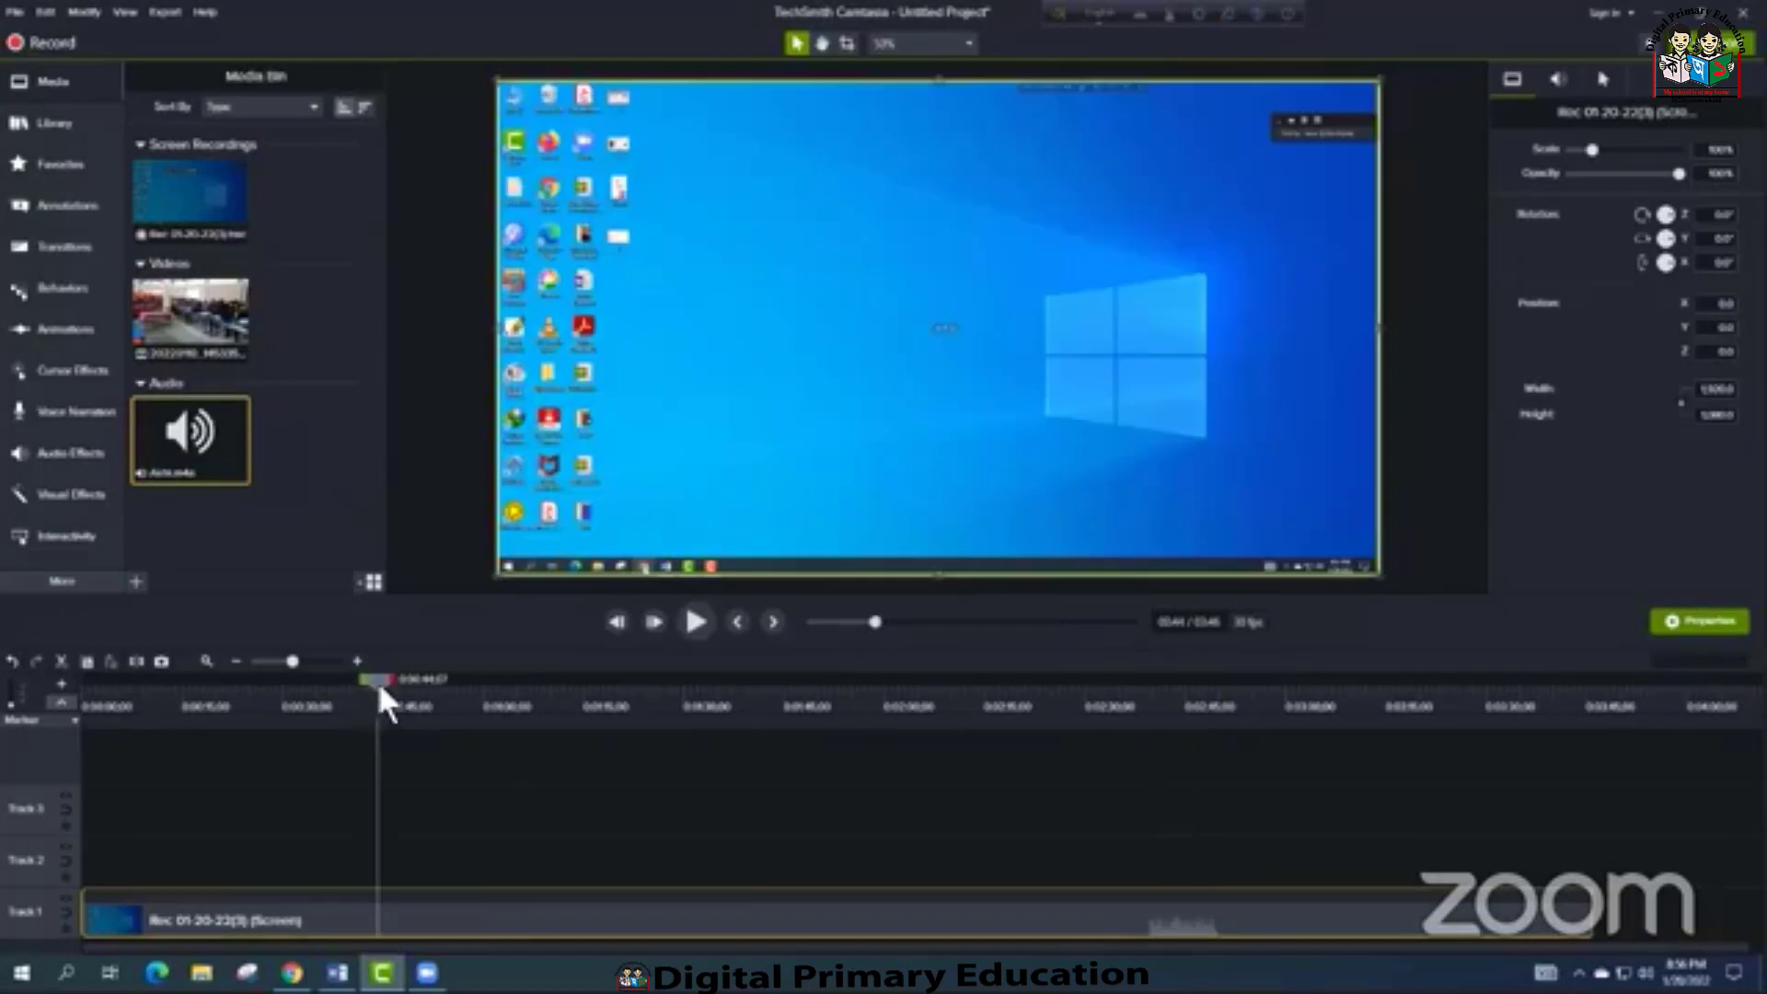
drag(377, 681, 222, 682)
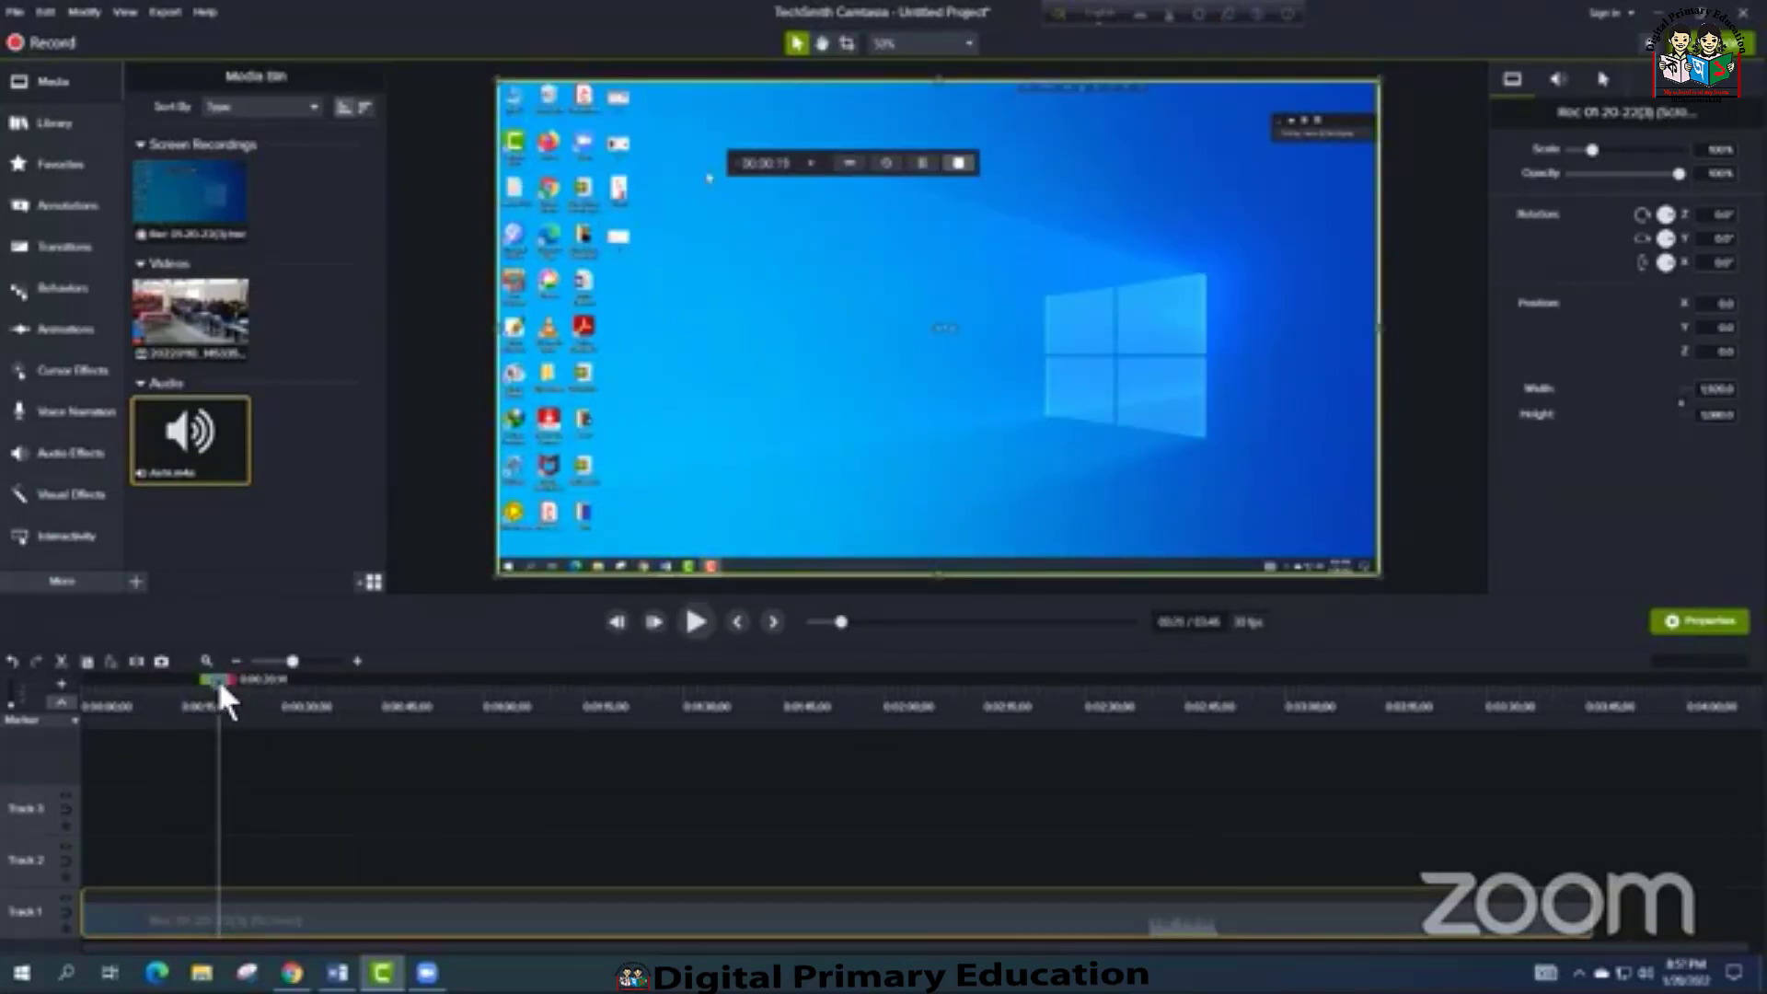
drag(217, 675, 237, 782)
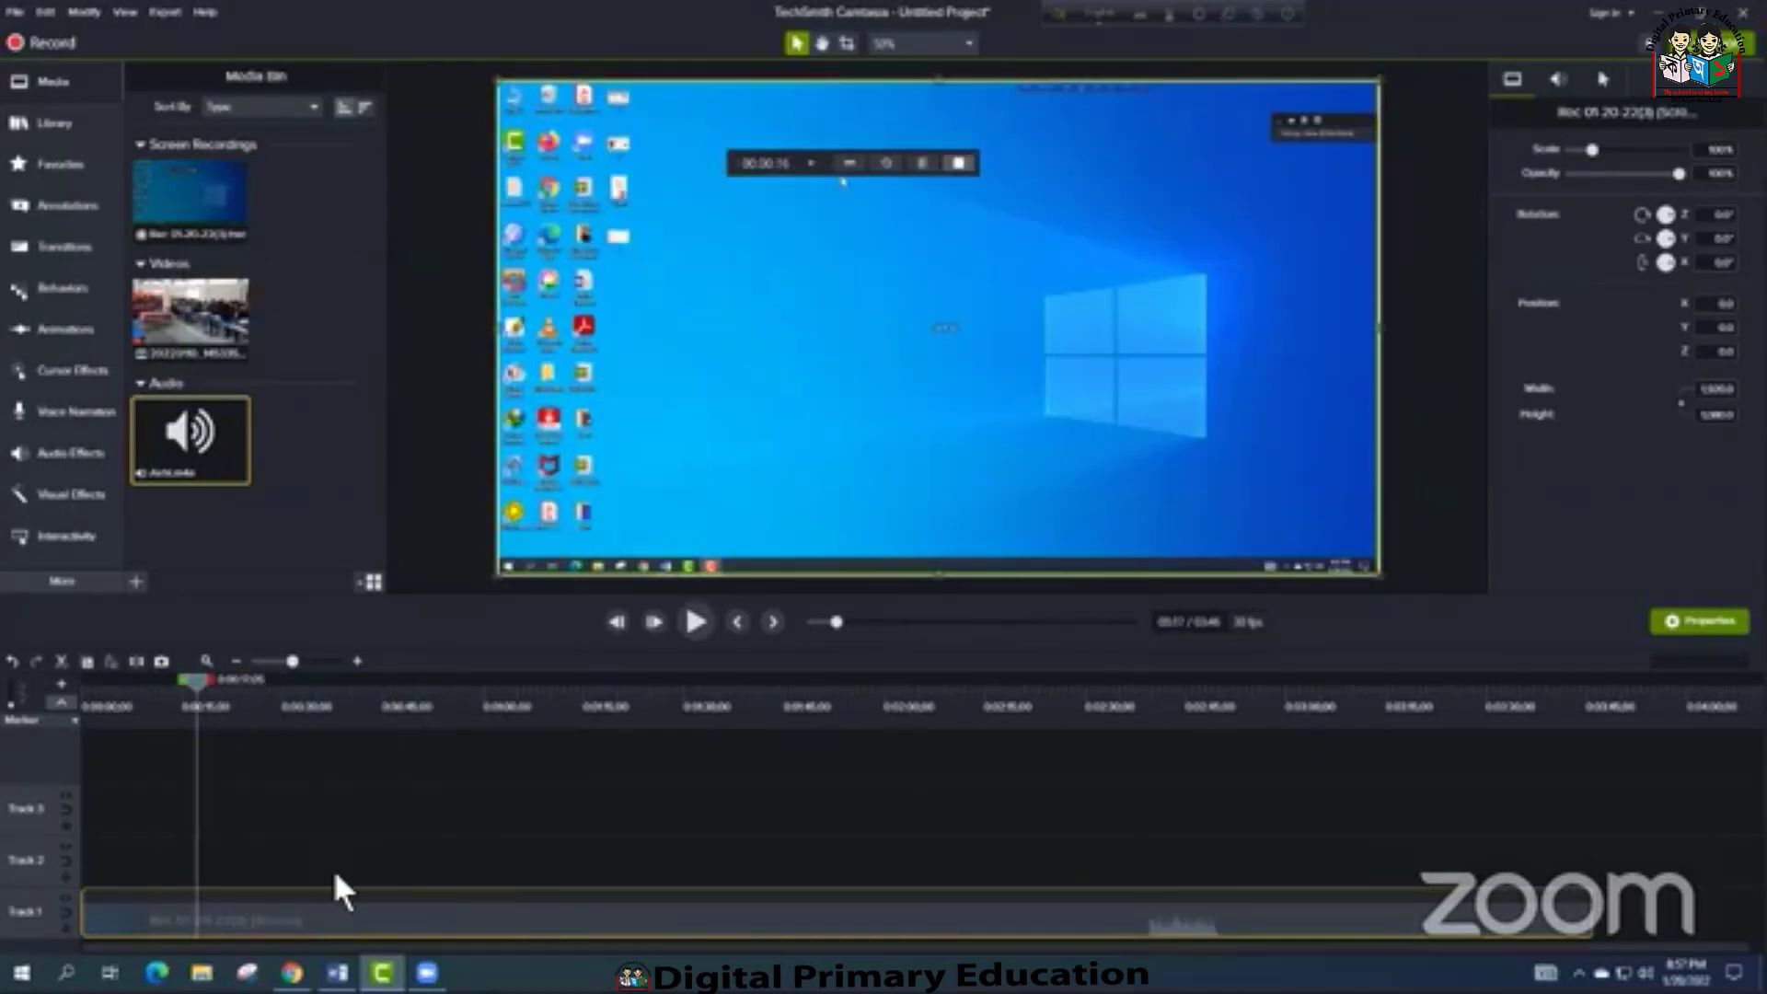
drag(195, 683, 476, 733)
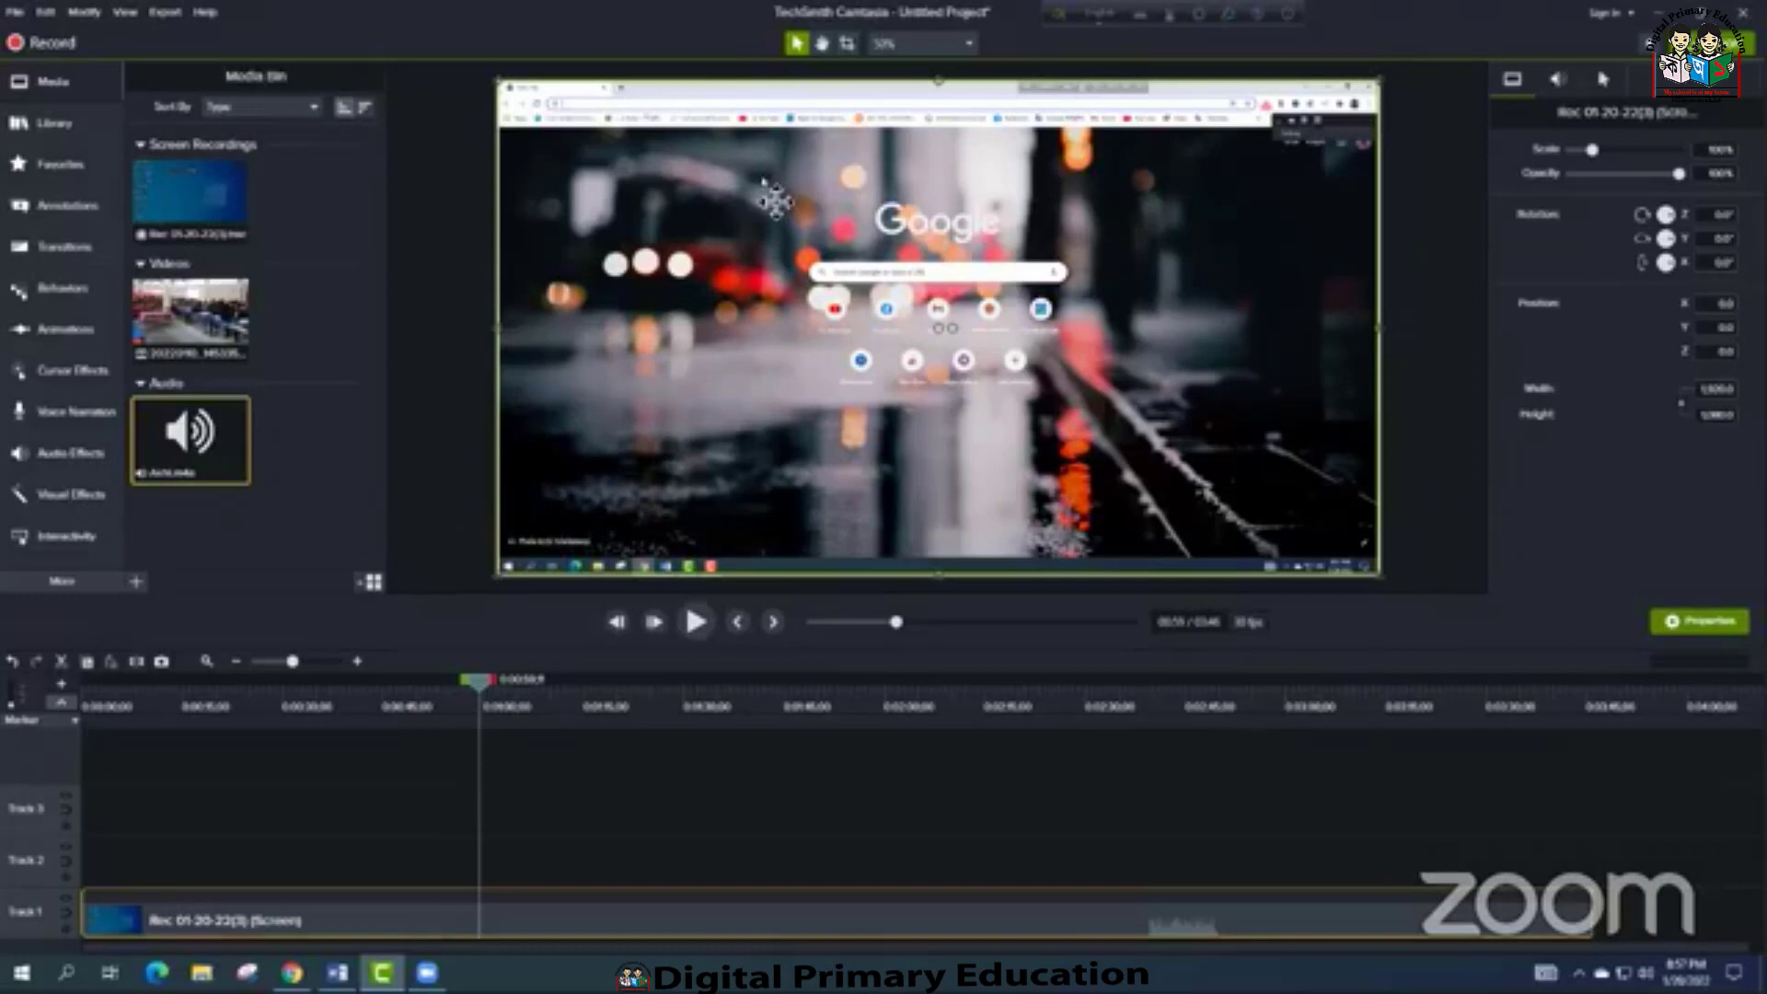
drag(539, 690, 794, 690)
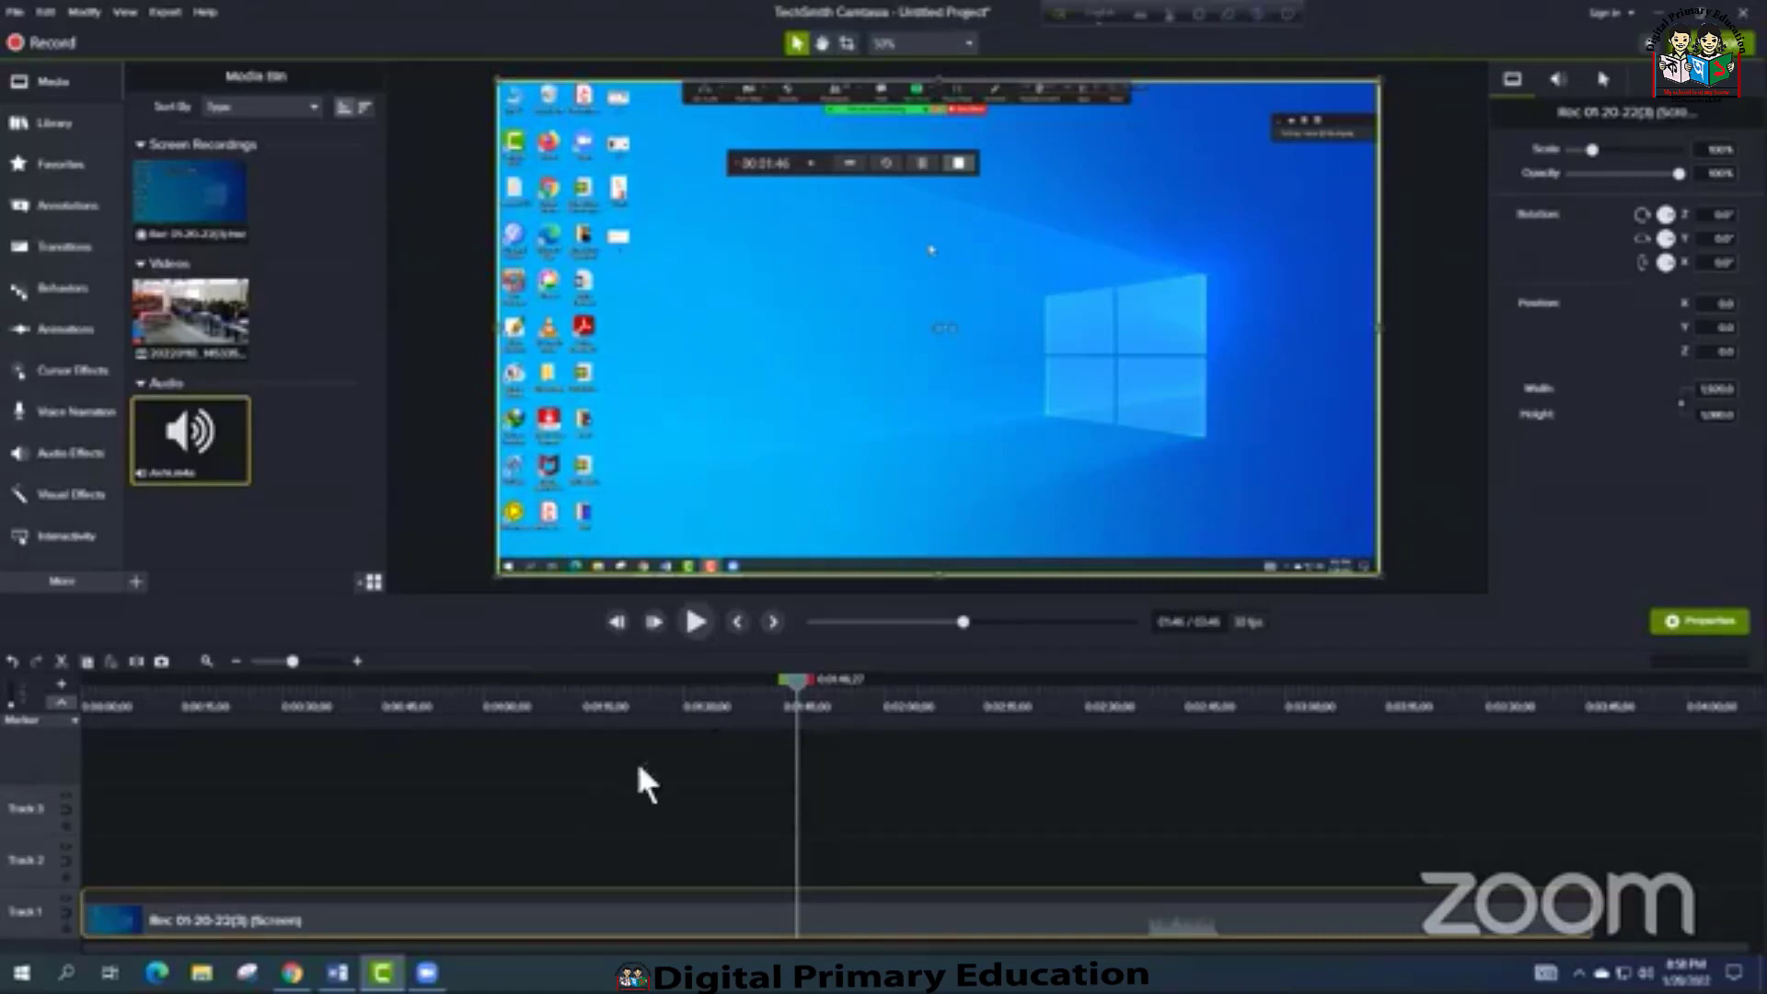
click(661, 688)
drag(655, 678, 466, 678)
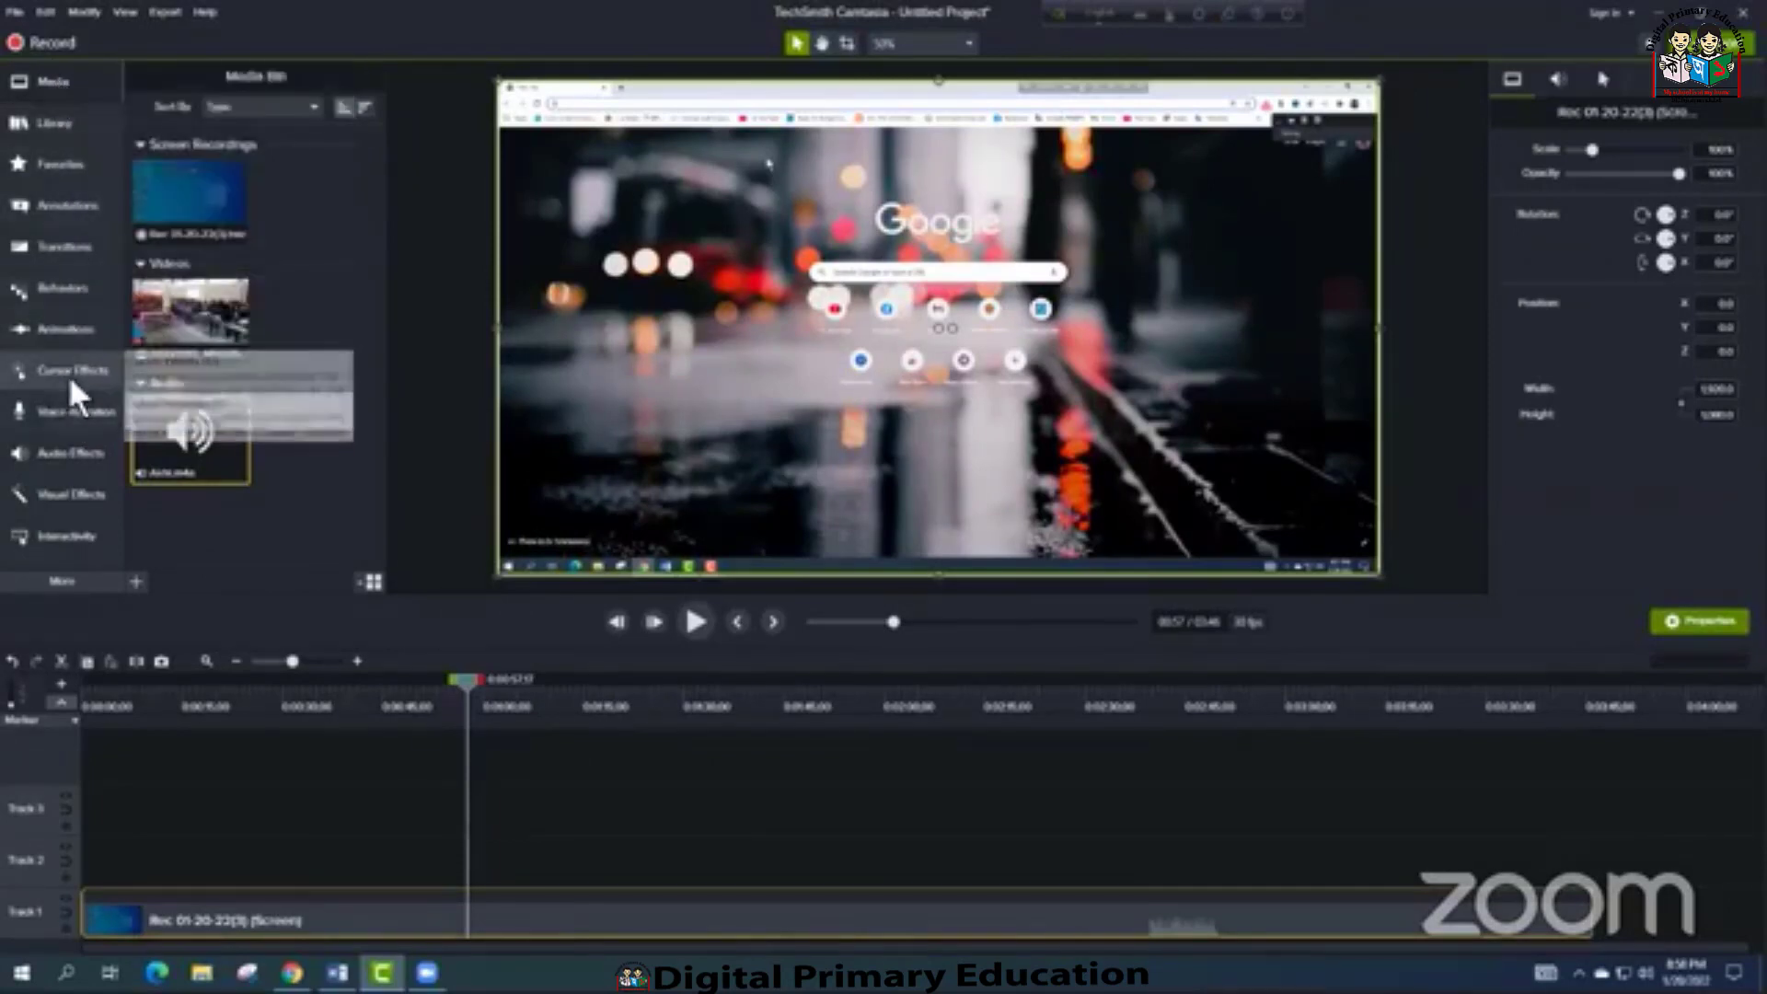
Apply the Highlight cursor effect to the recording on Track 1 and preview it along the timeline
click(71, 373)
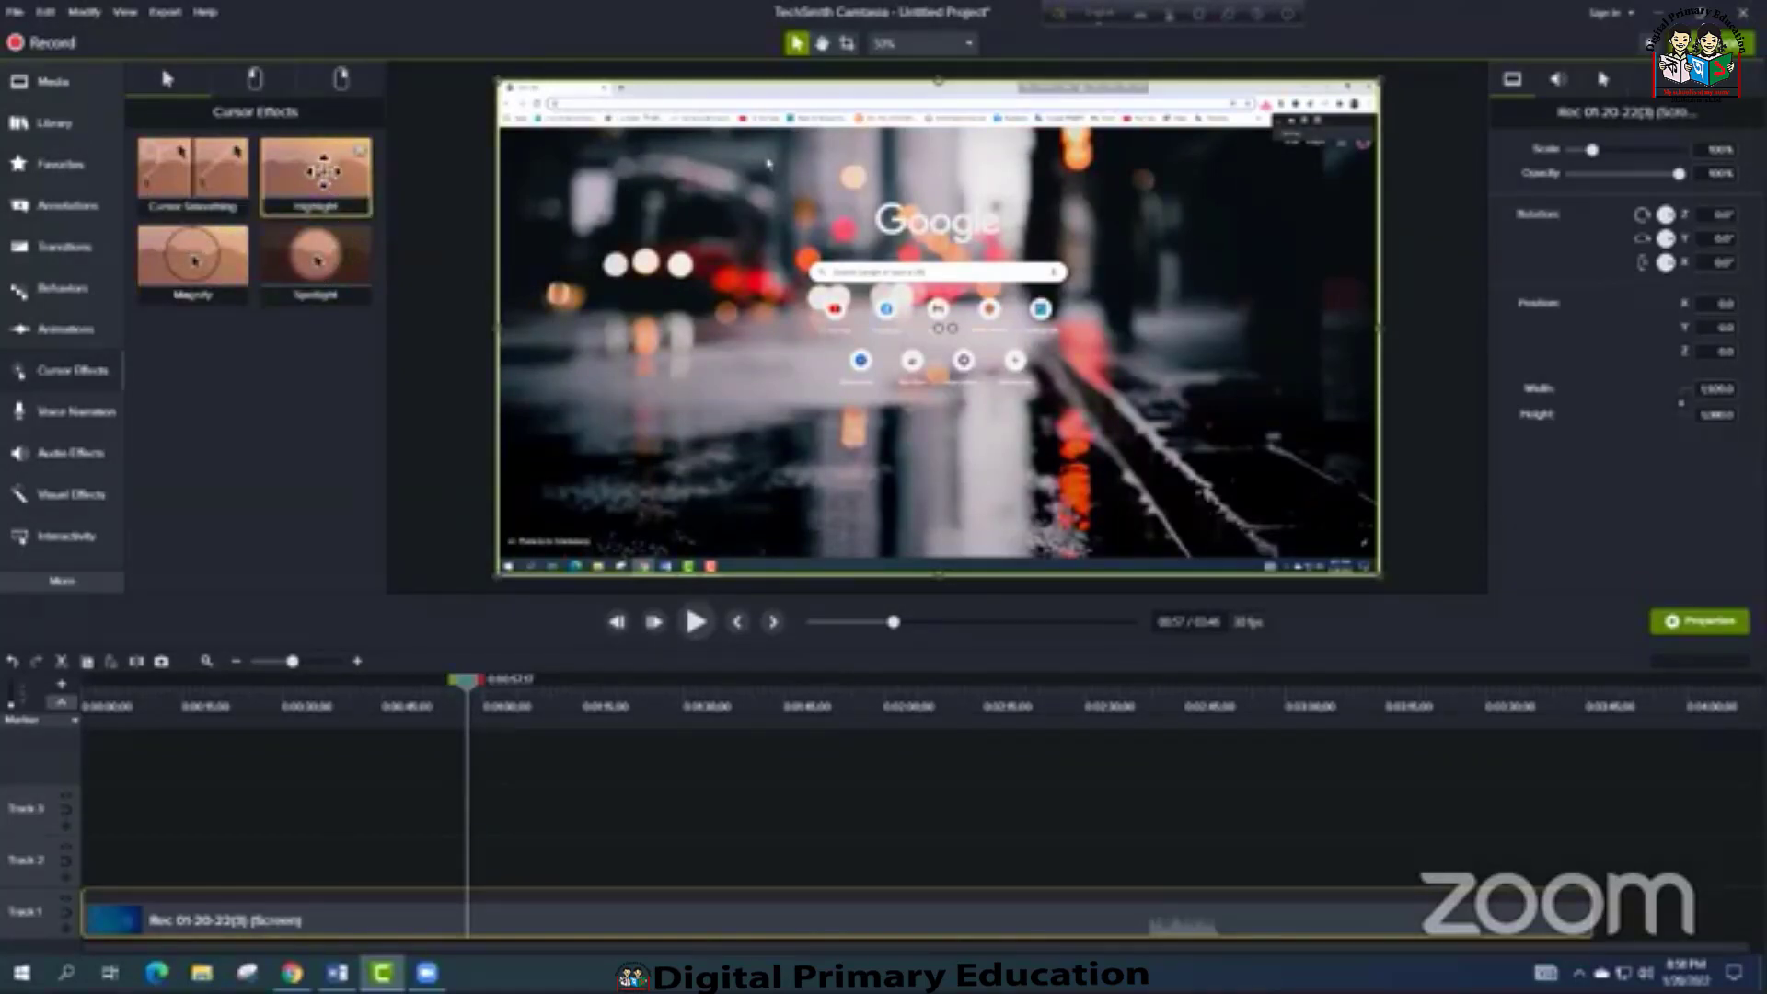
drag(316, 168, 621, 901)
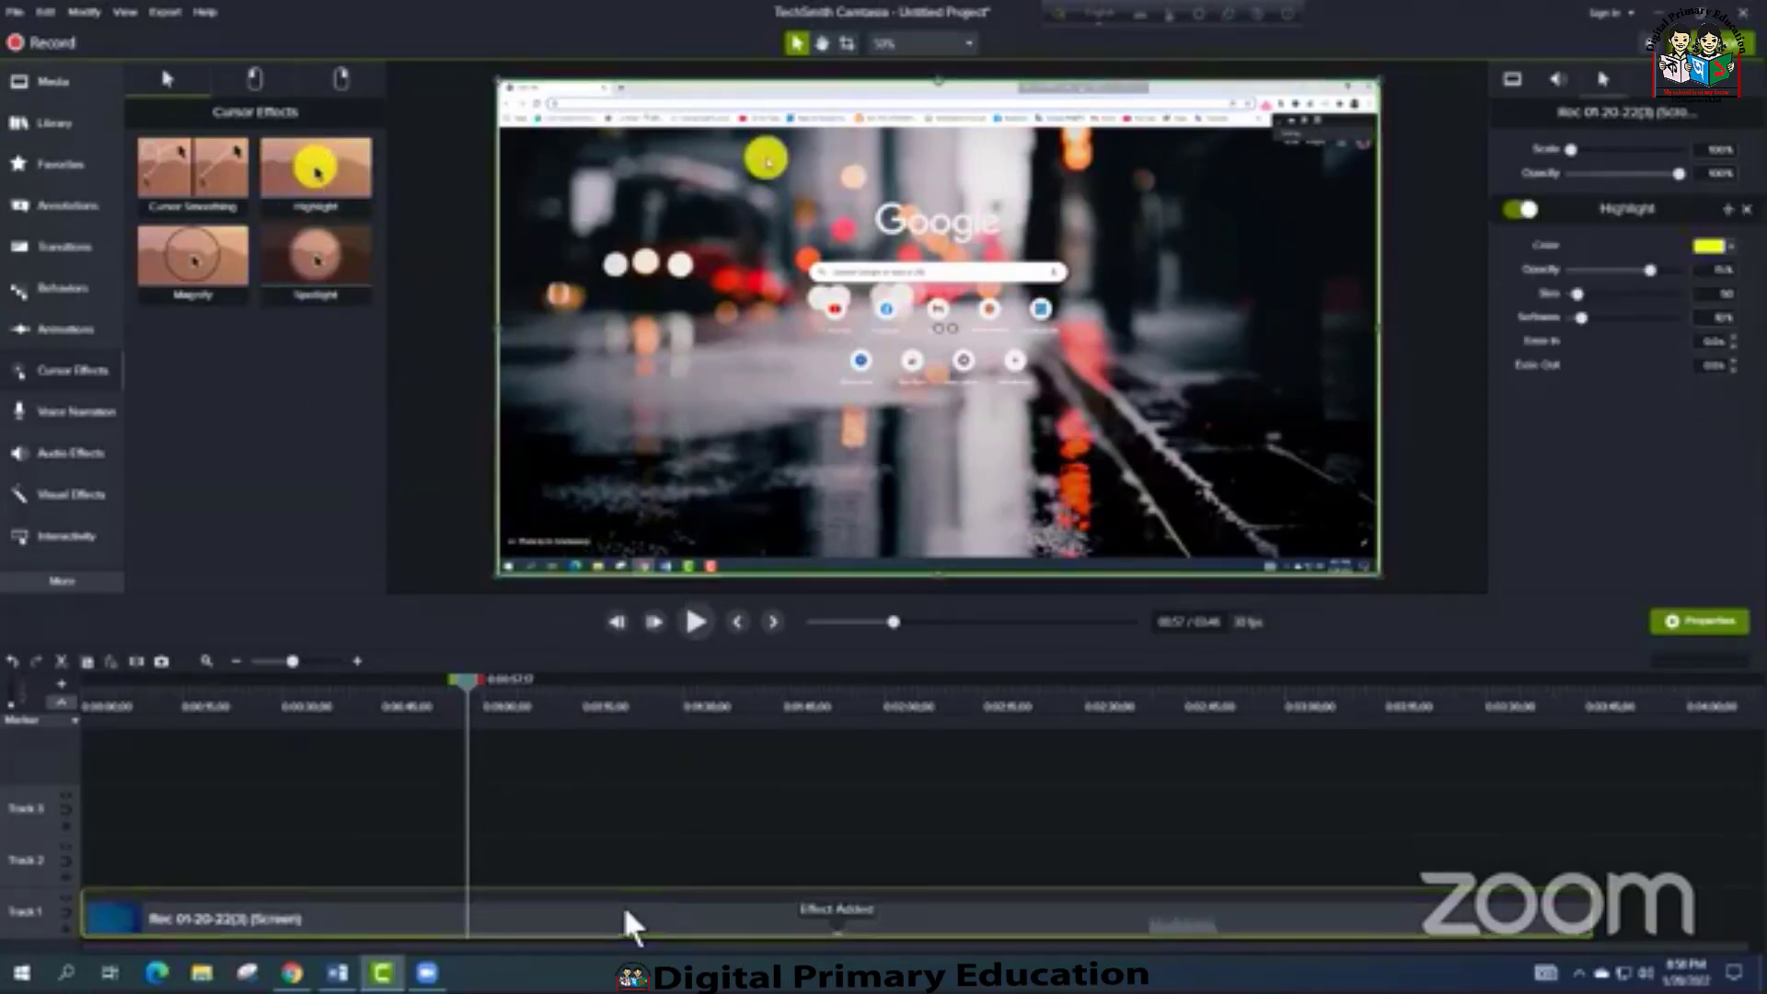
drag(461, 676, 817, 698)
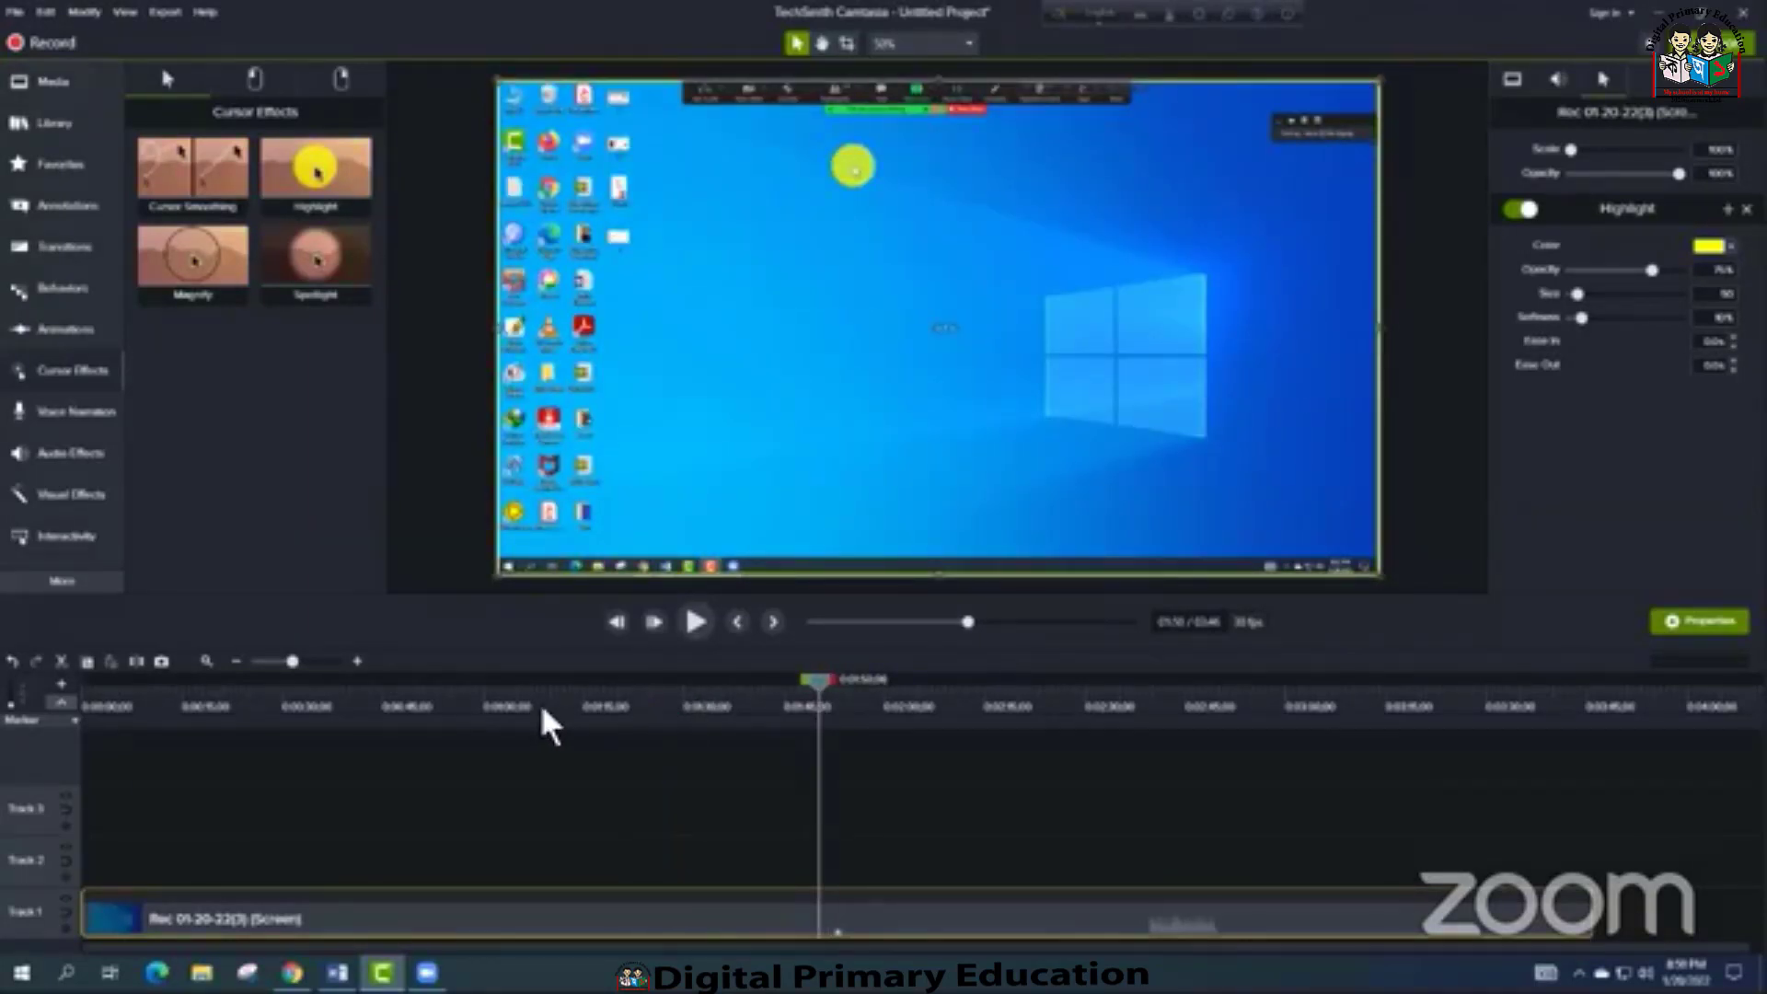
drag(819, 686, 734, 683)
click(845, 622)
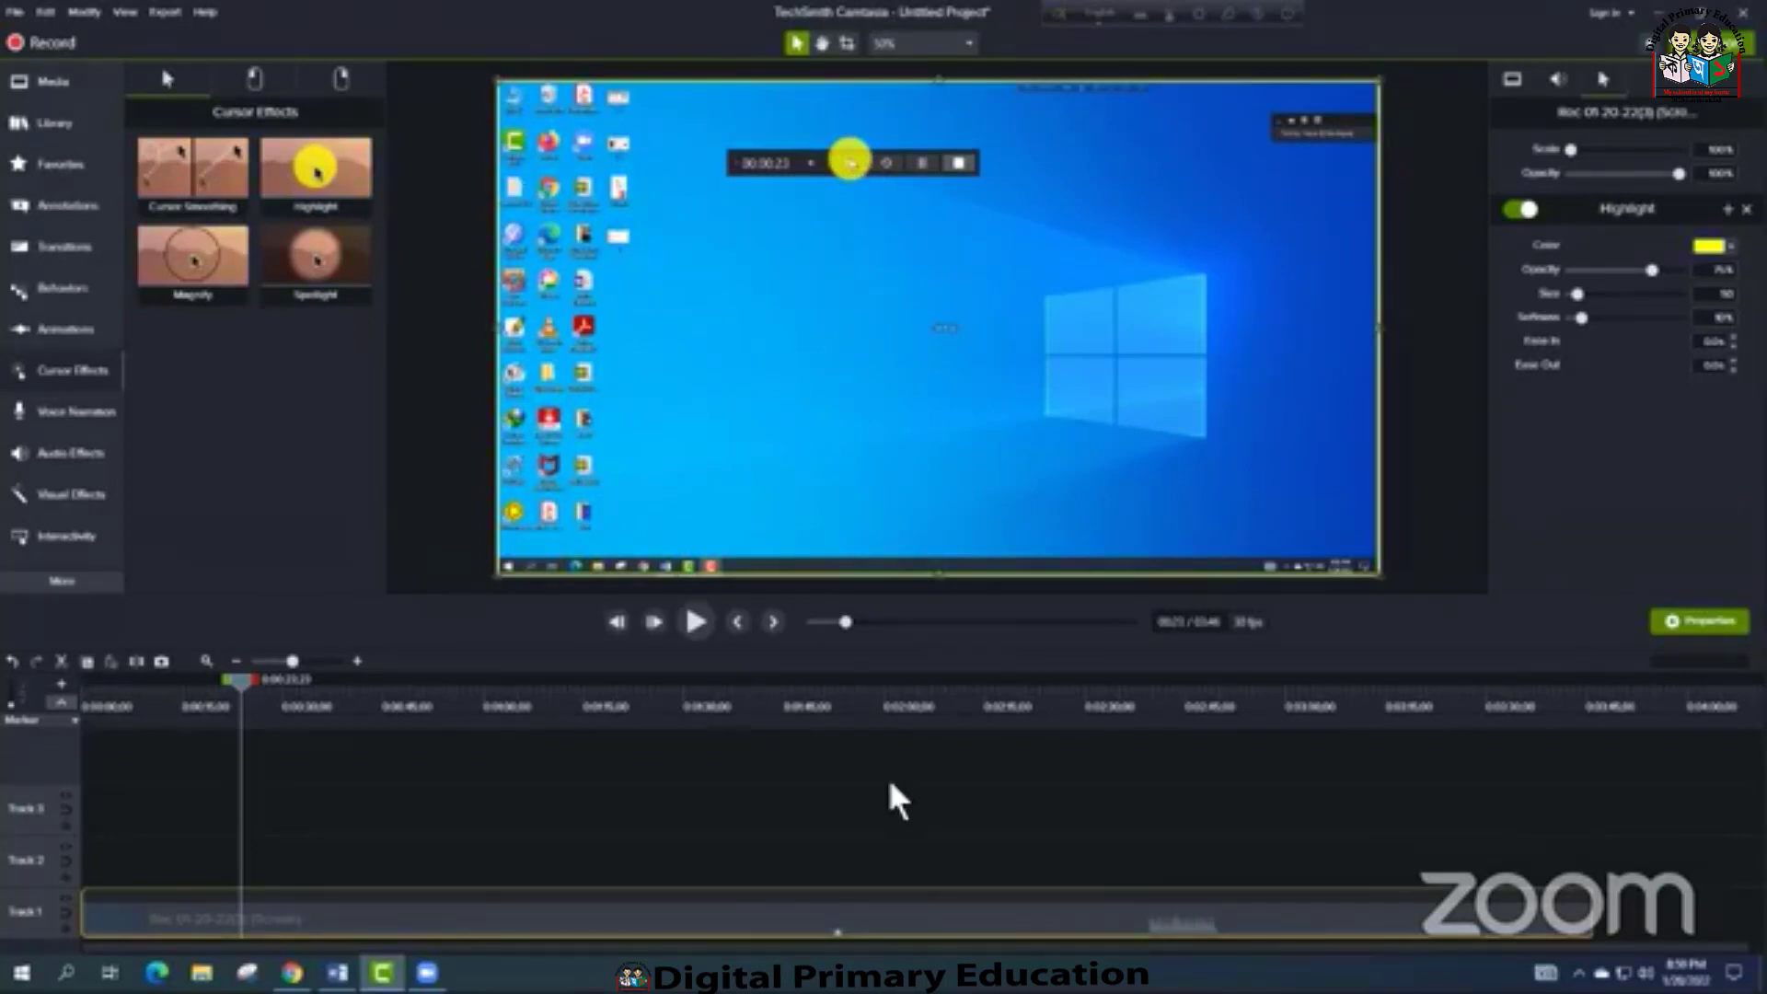
Show the recording clip's effects, select its Highlight effect and enlarge the highlight circle moderately
click(836, 926)
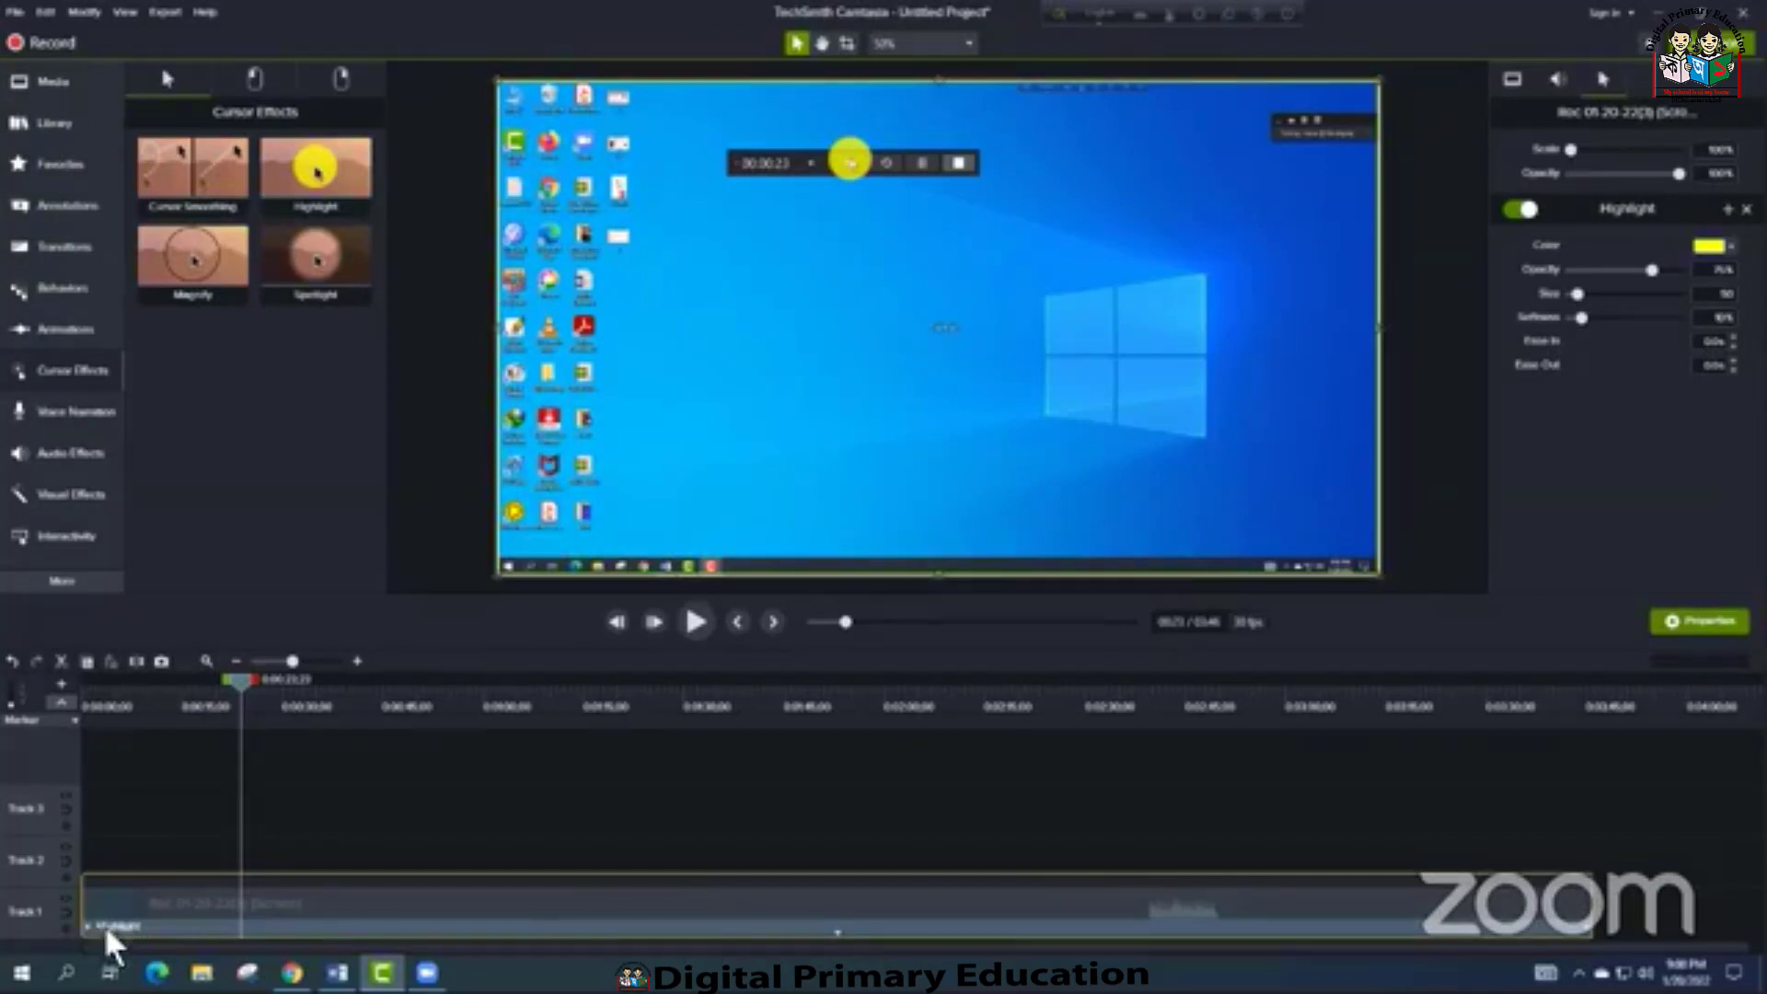
click(644, 925)
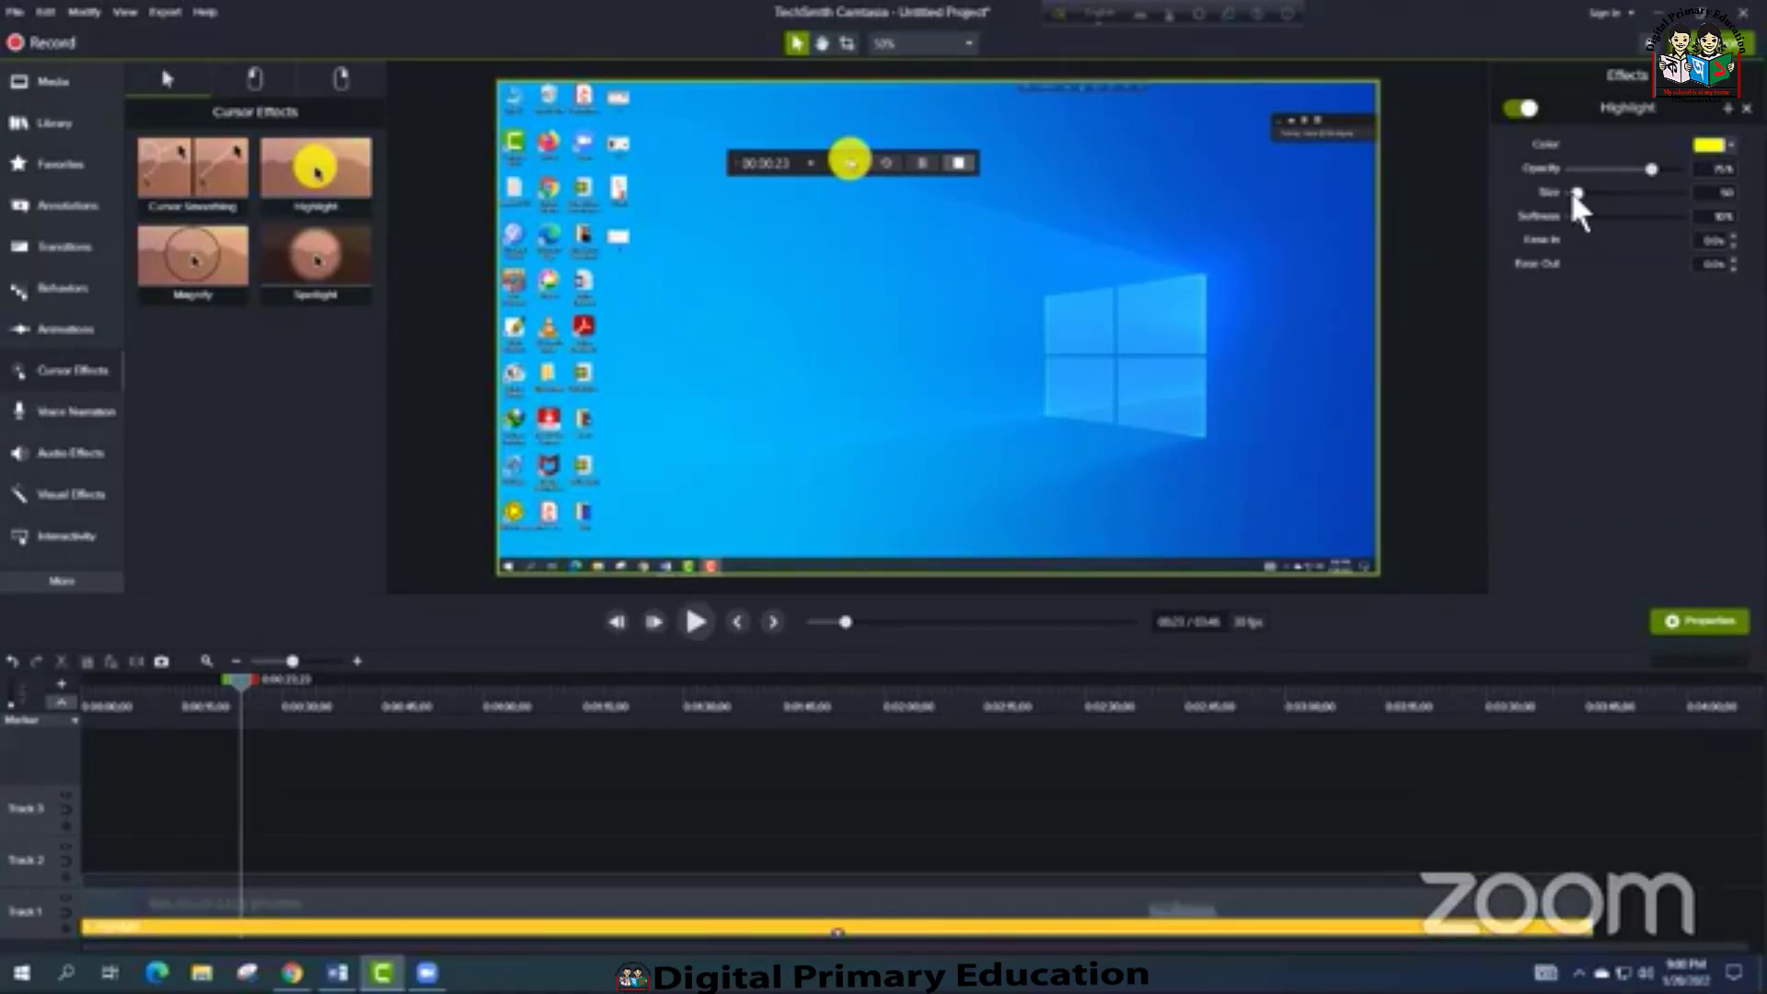
mouse_move(1572, 192)
mouse_down()
mouse_move(1601, 194)
mouse_move(1592, 219)
mouse_move(1577, 194)
mouse_move(1603, 193)
mouse_up()
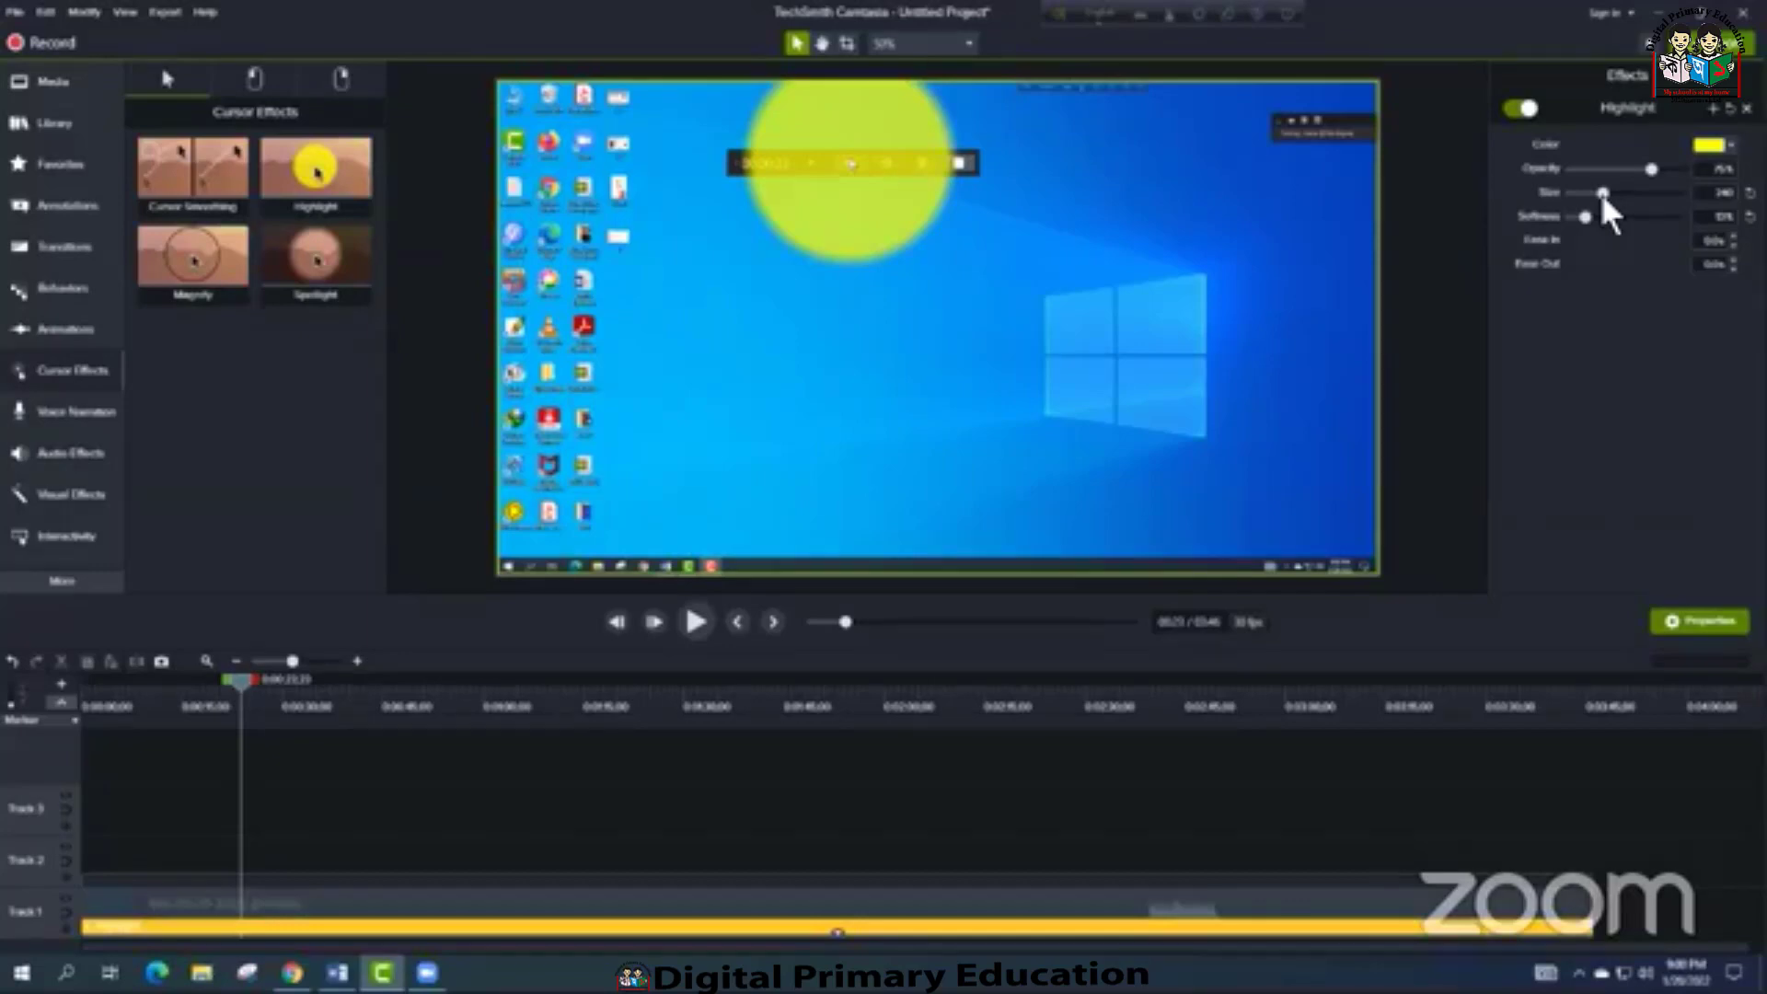
drag(1598, 191, 1584, 193)
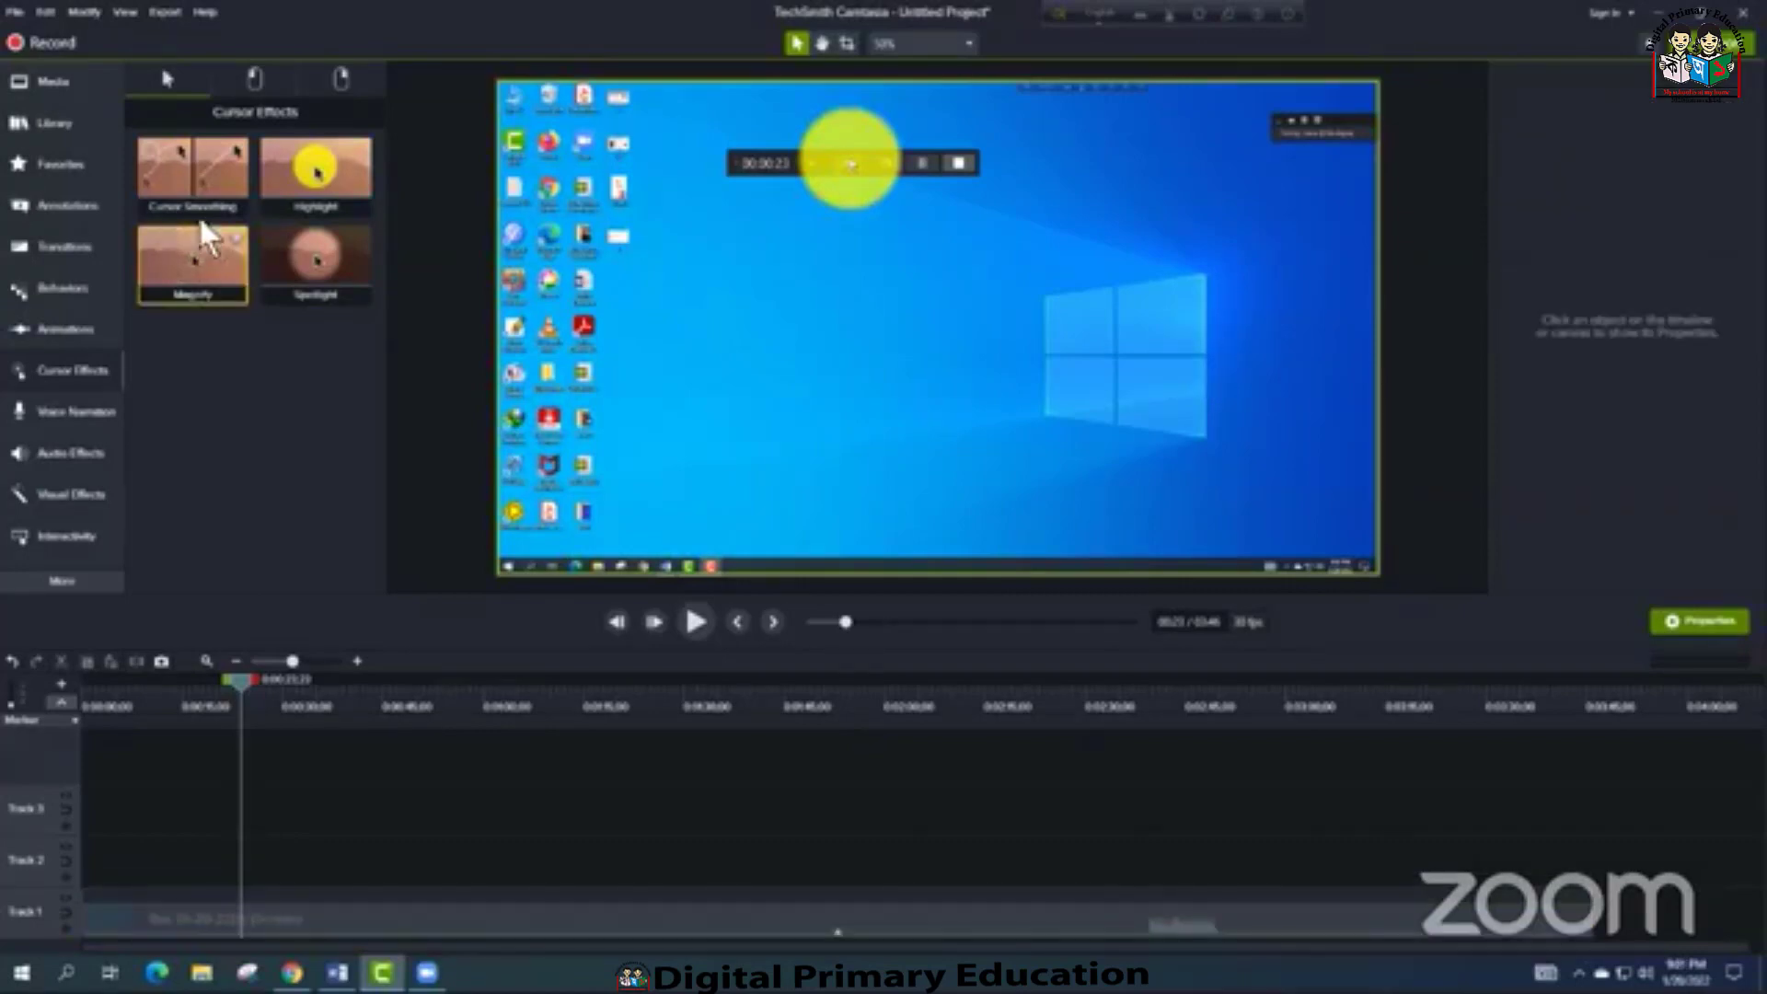
Apply the Cursor Smoothing effect to the screen recording on Track 1
drag(204, 175, 607, 913)
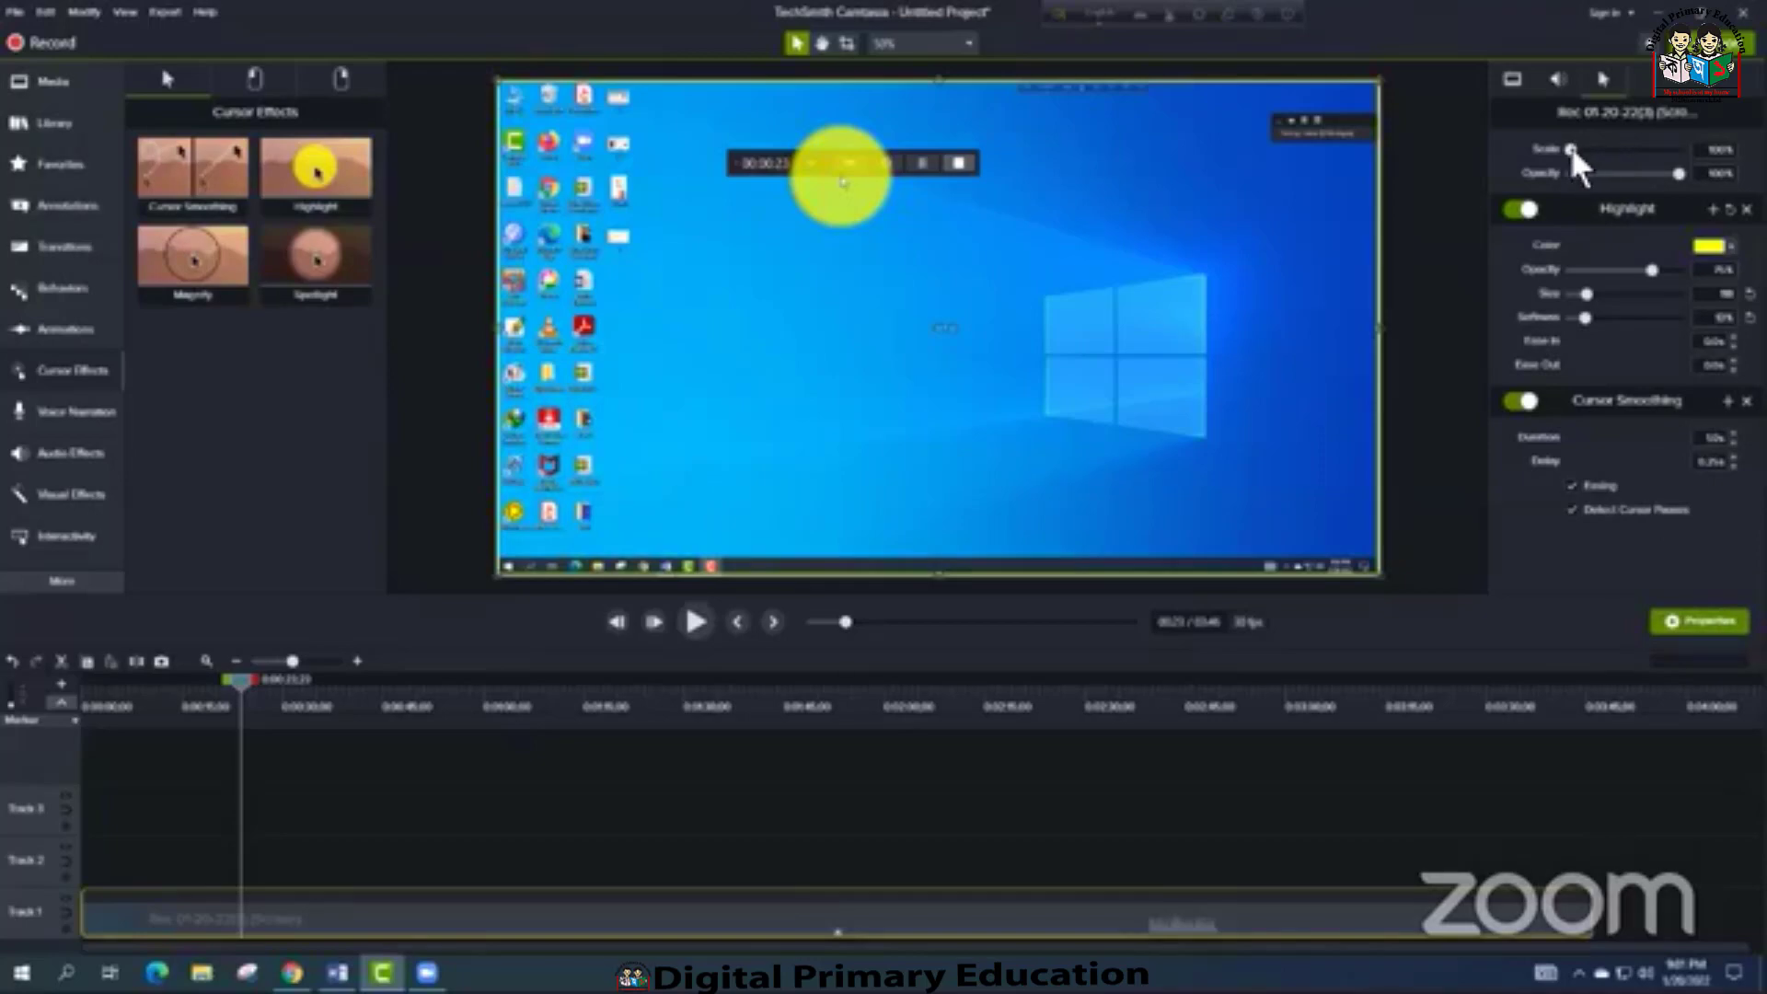
Scale the recording's cursor to 500% and enlarge its highlight circle slightly
drag(1570, 146, 1603, 140)
drag(1634, 145, 1684, 146)
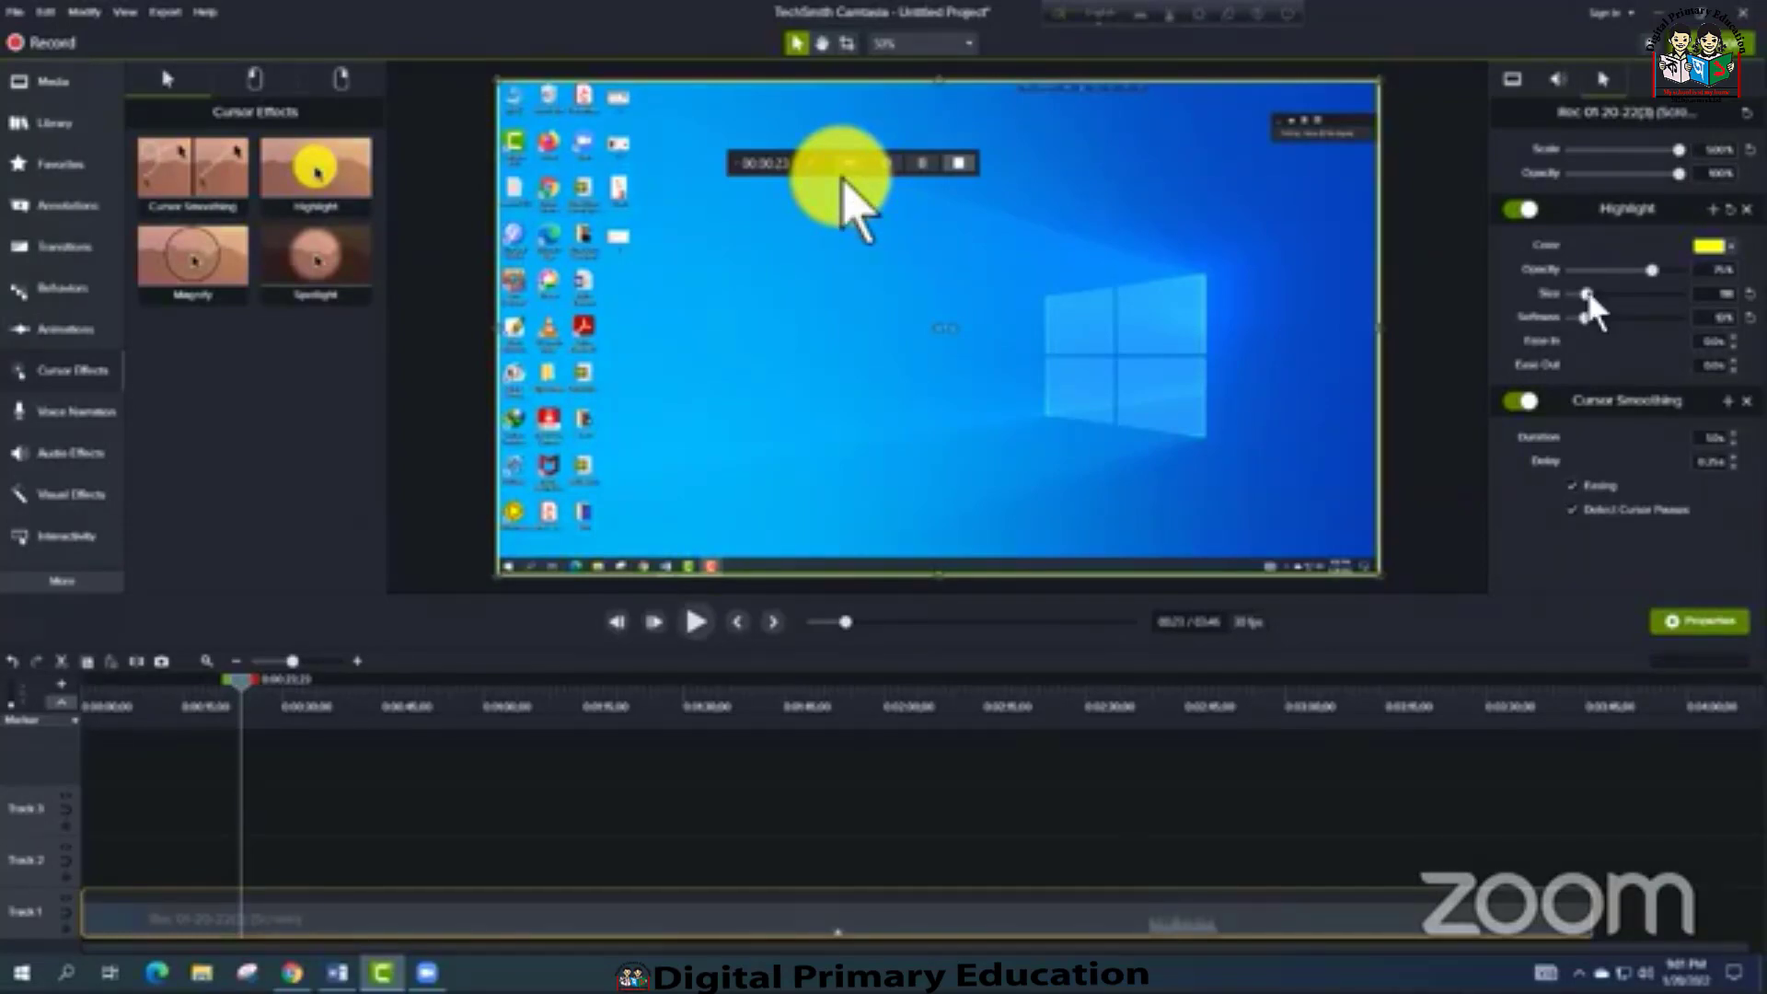
drag(1586, 294, 1593, 294)
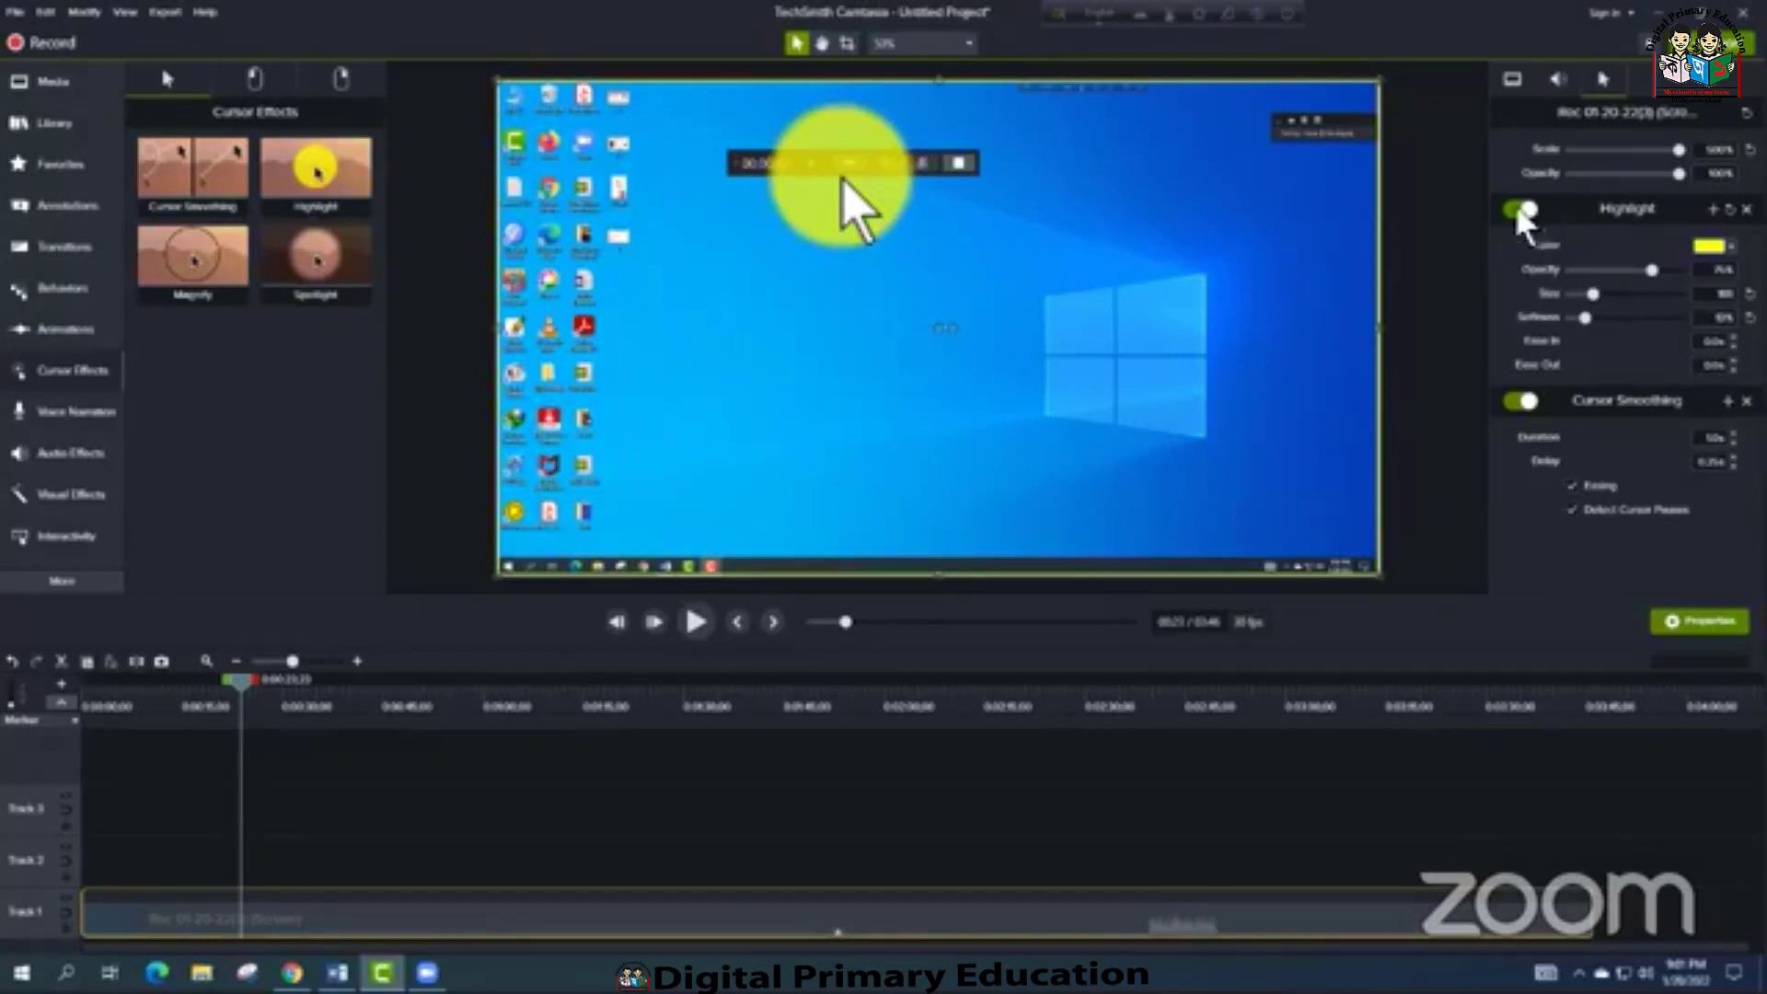
Apply the left-click Sound and Rings cursor effects to the recording on Track 1 and play it back from about 11 seconds
click(948, 823)
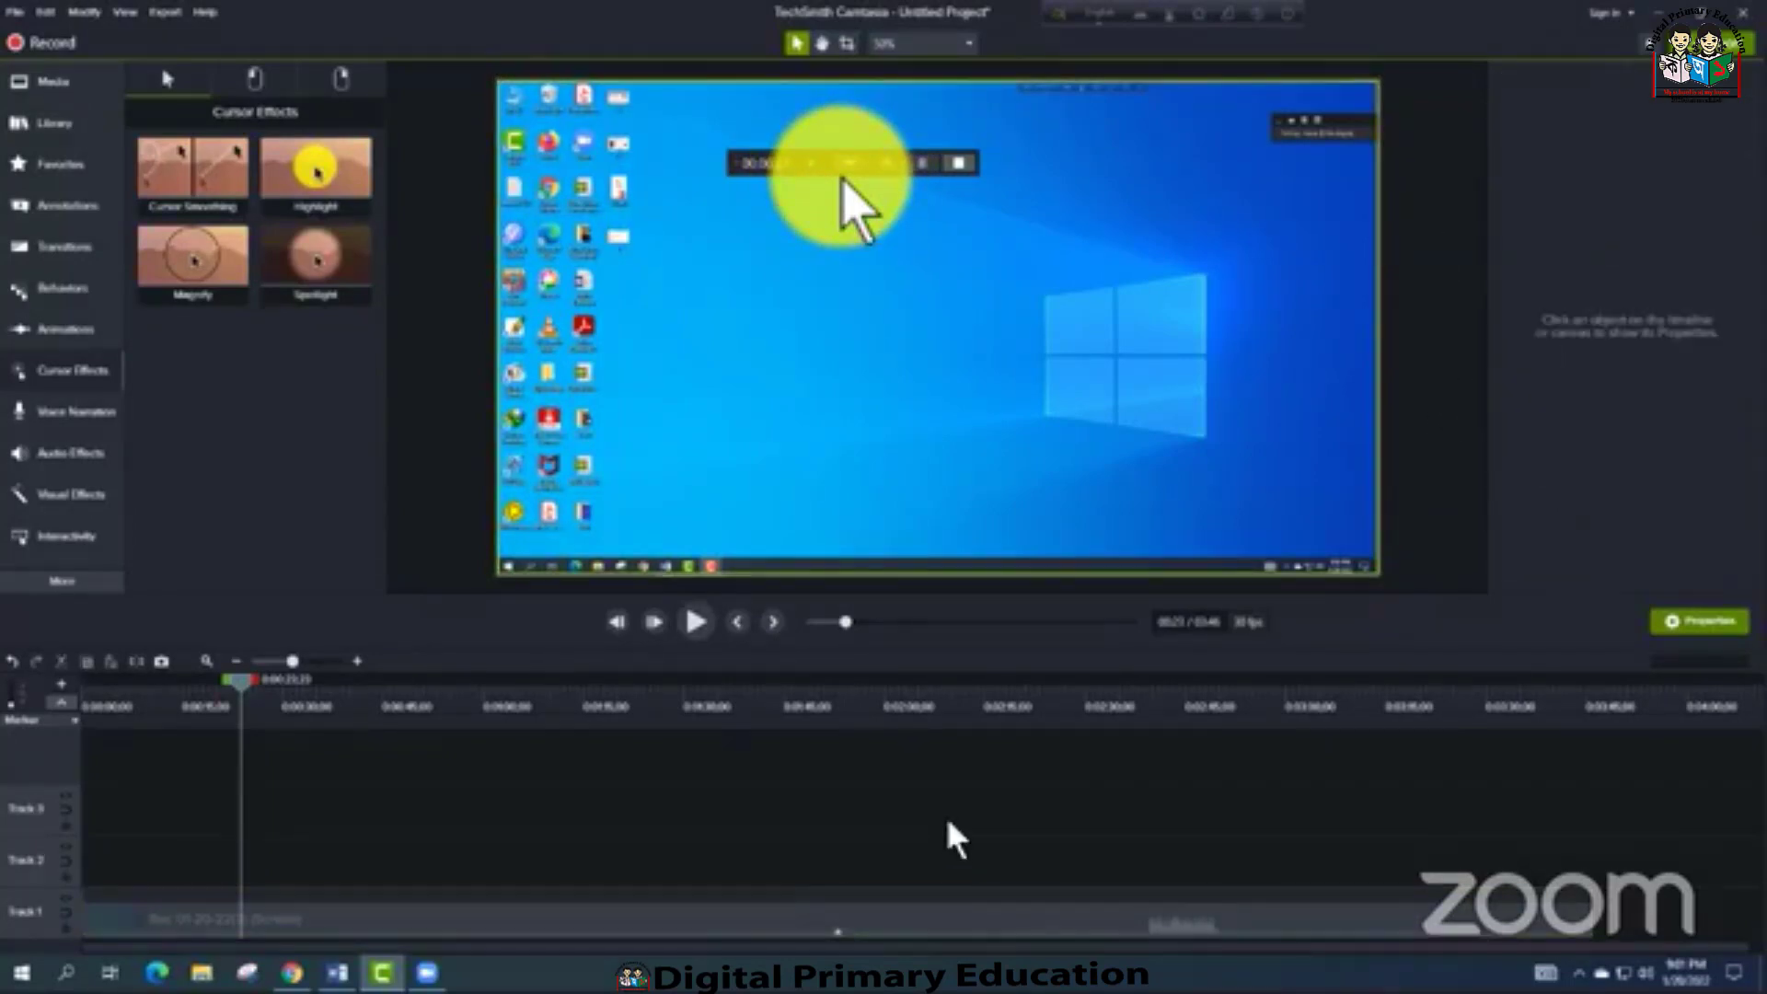
mouse_move(244, 696)
mouse_down()
mouse_move(410, 710)
mouse_move(238, 710)
mouse_up()
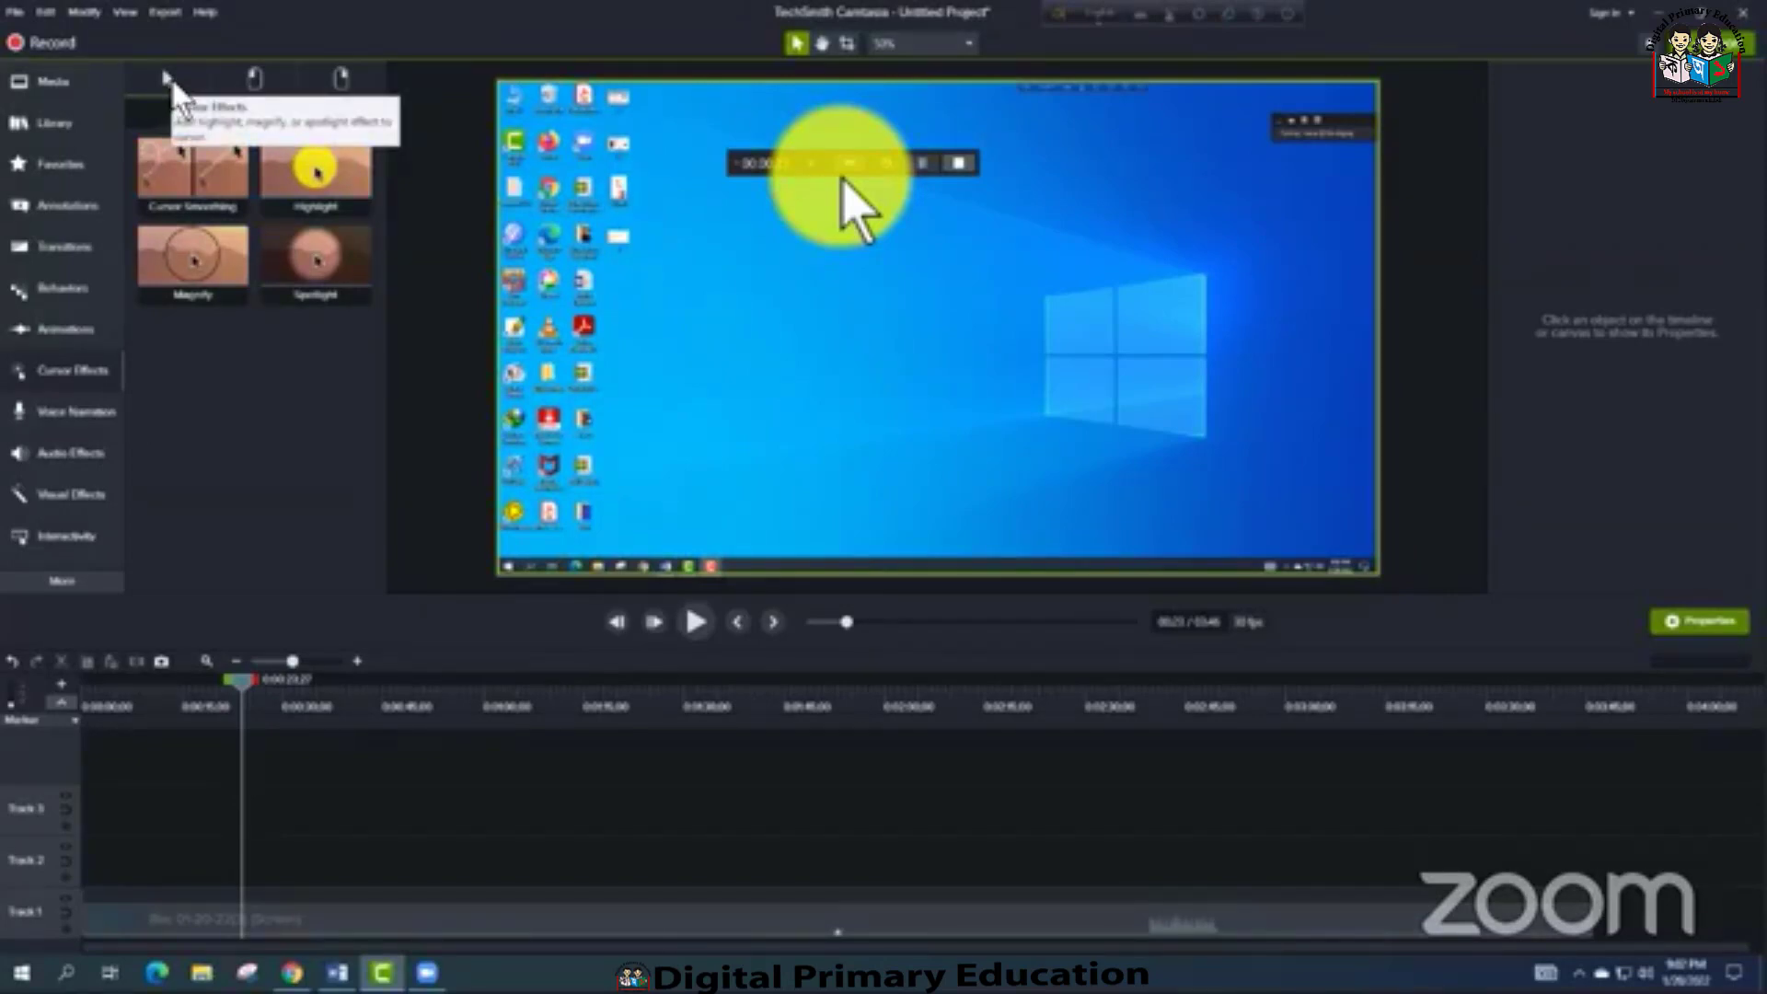
click(256, 84)
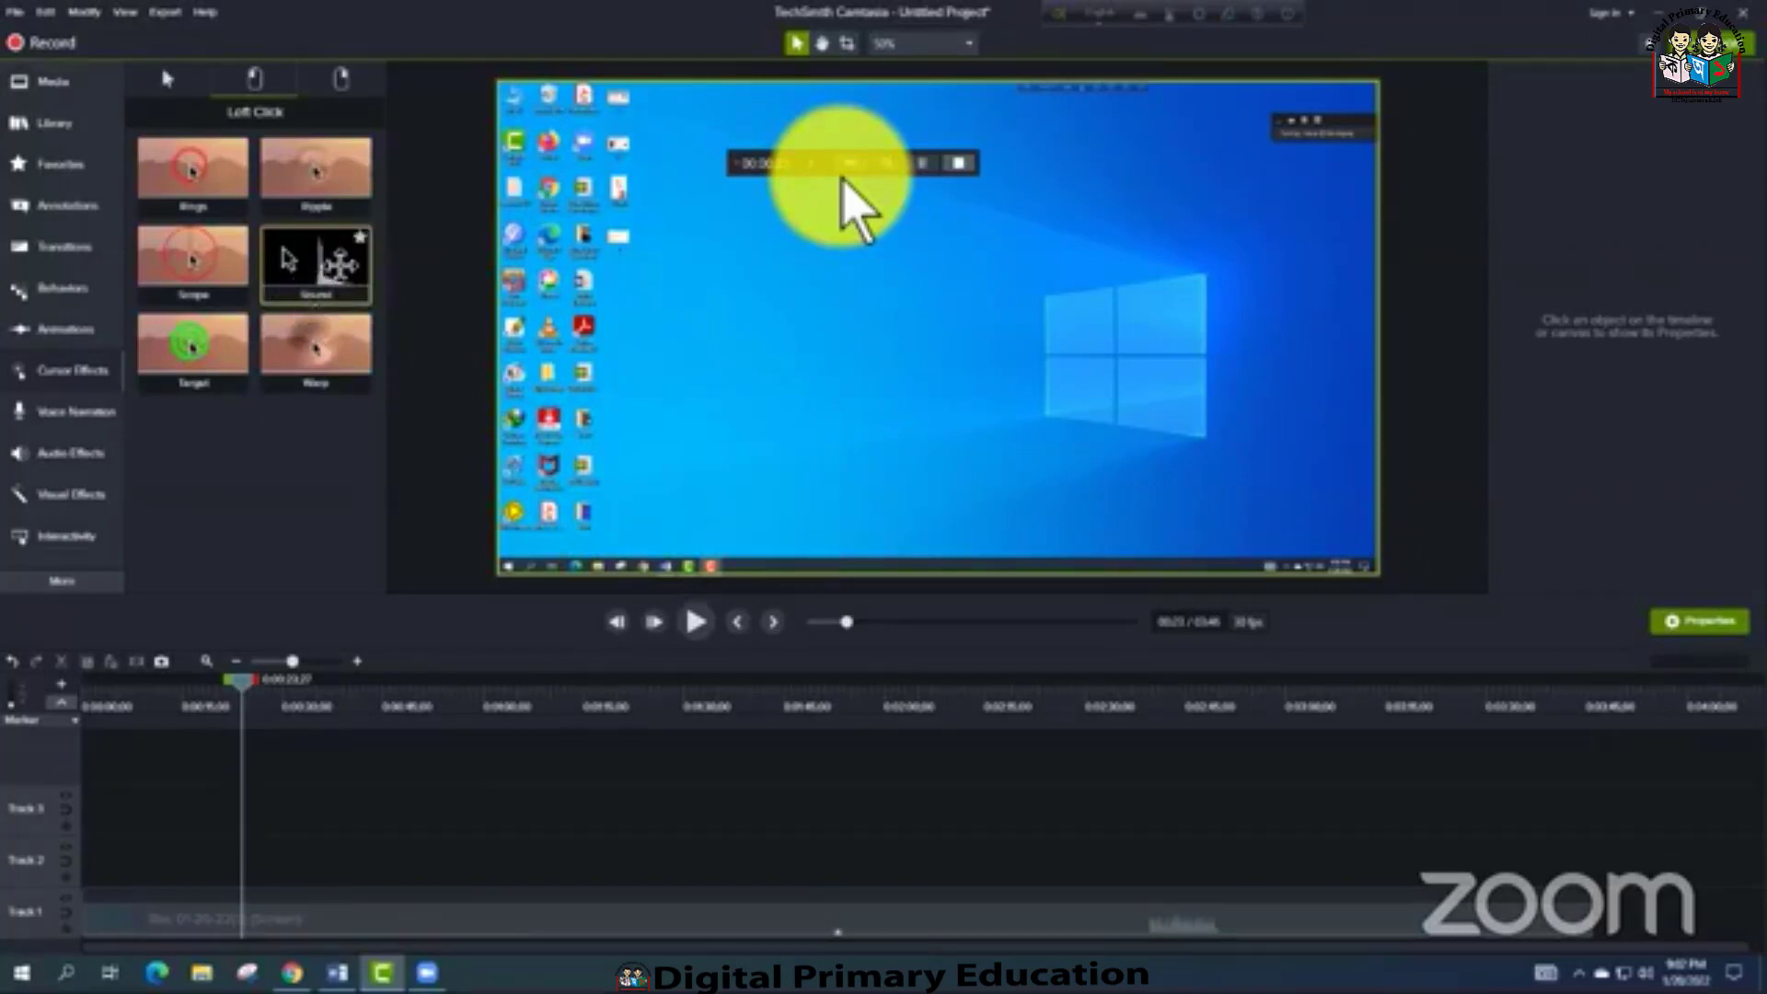
drag(316, 267, 526, 920)
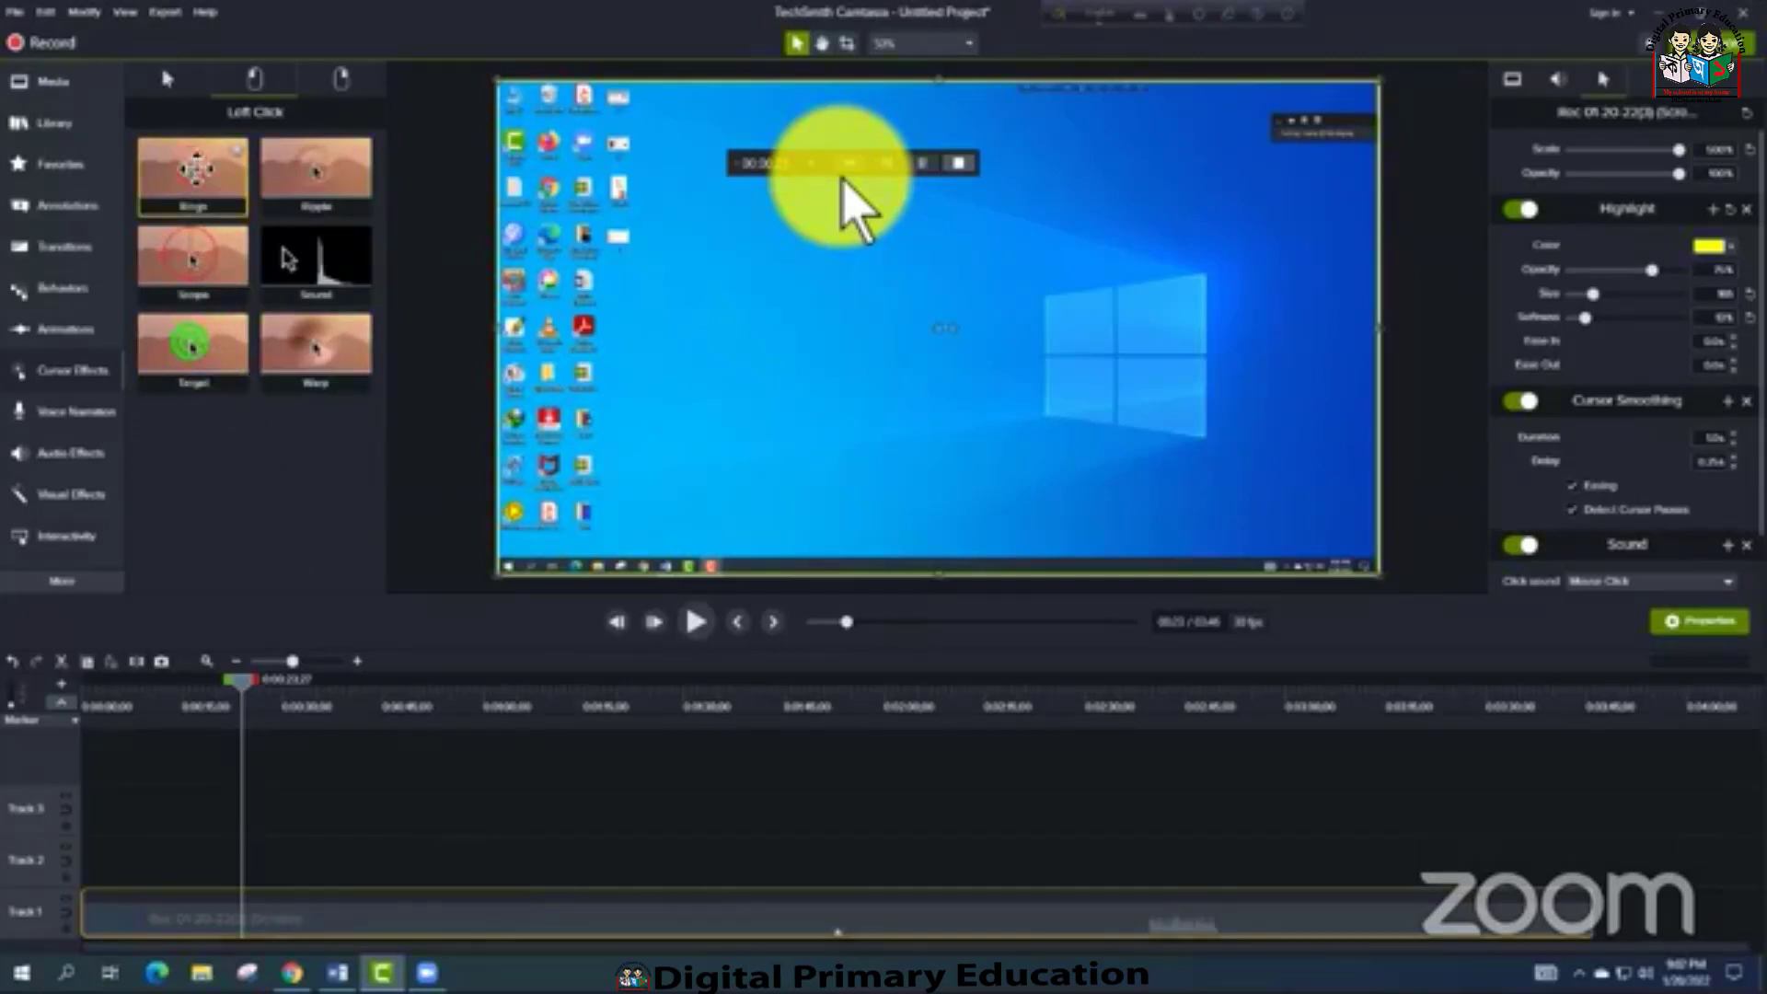
drag(199, 197, 550, 918)
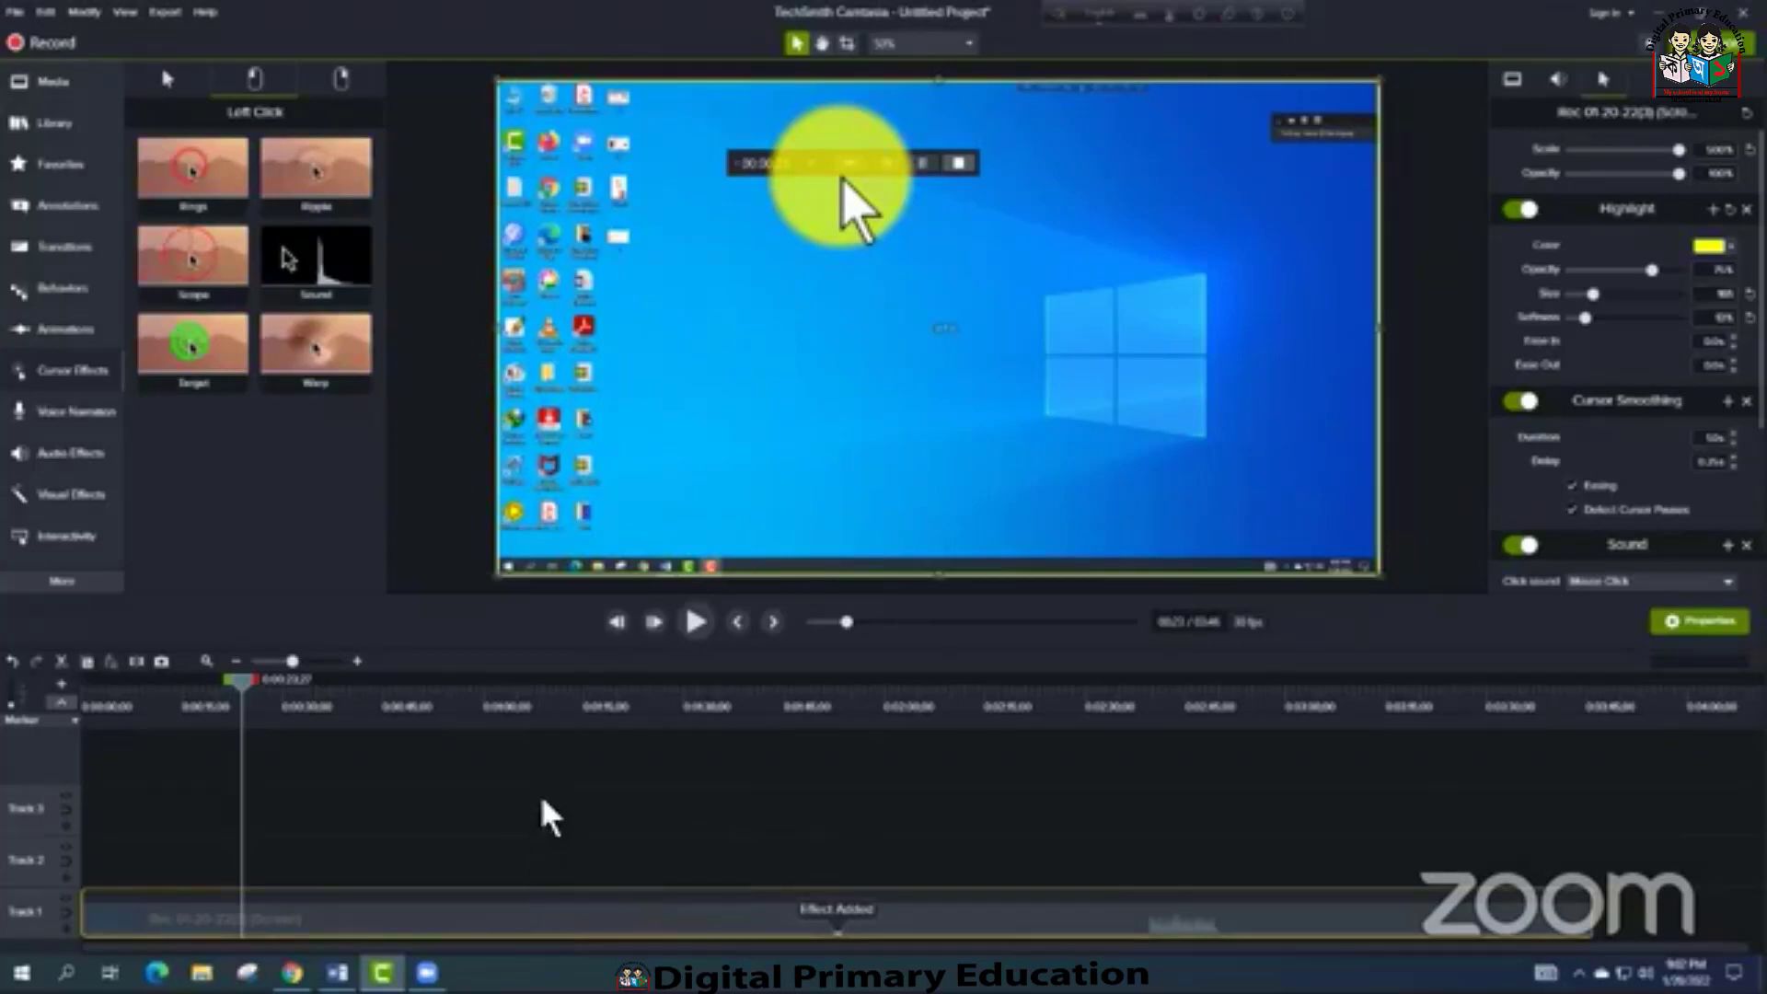
drag(244, 692, 154, 702)
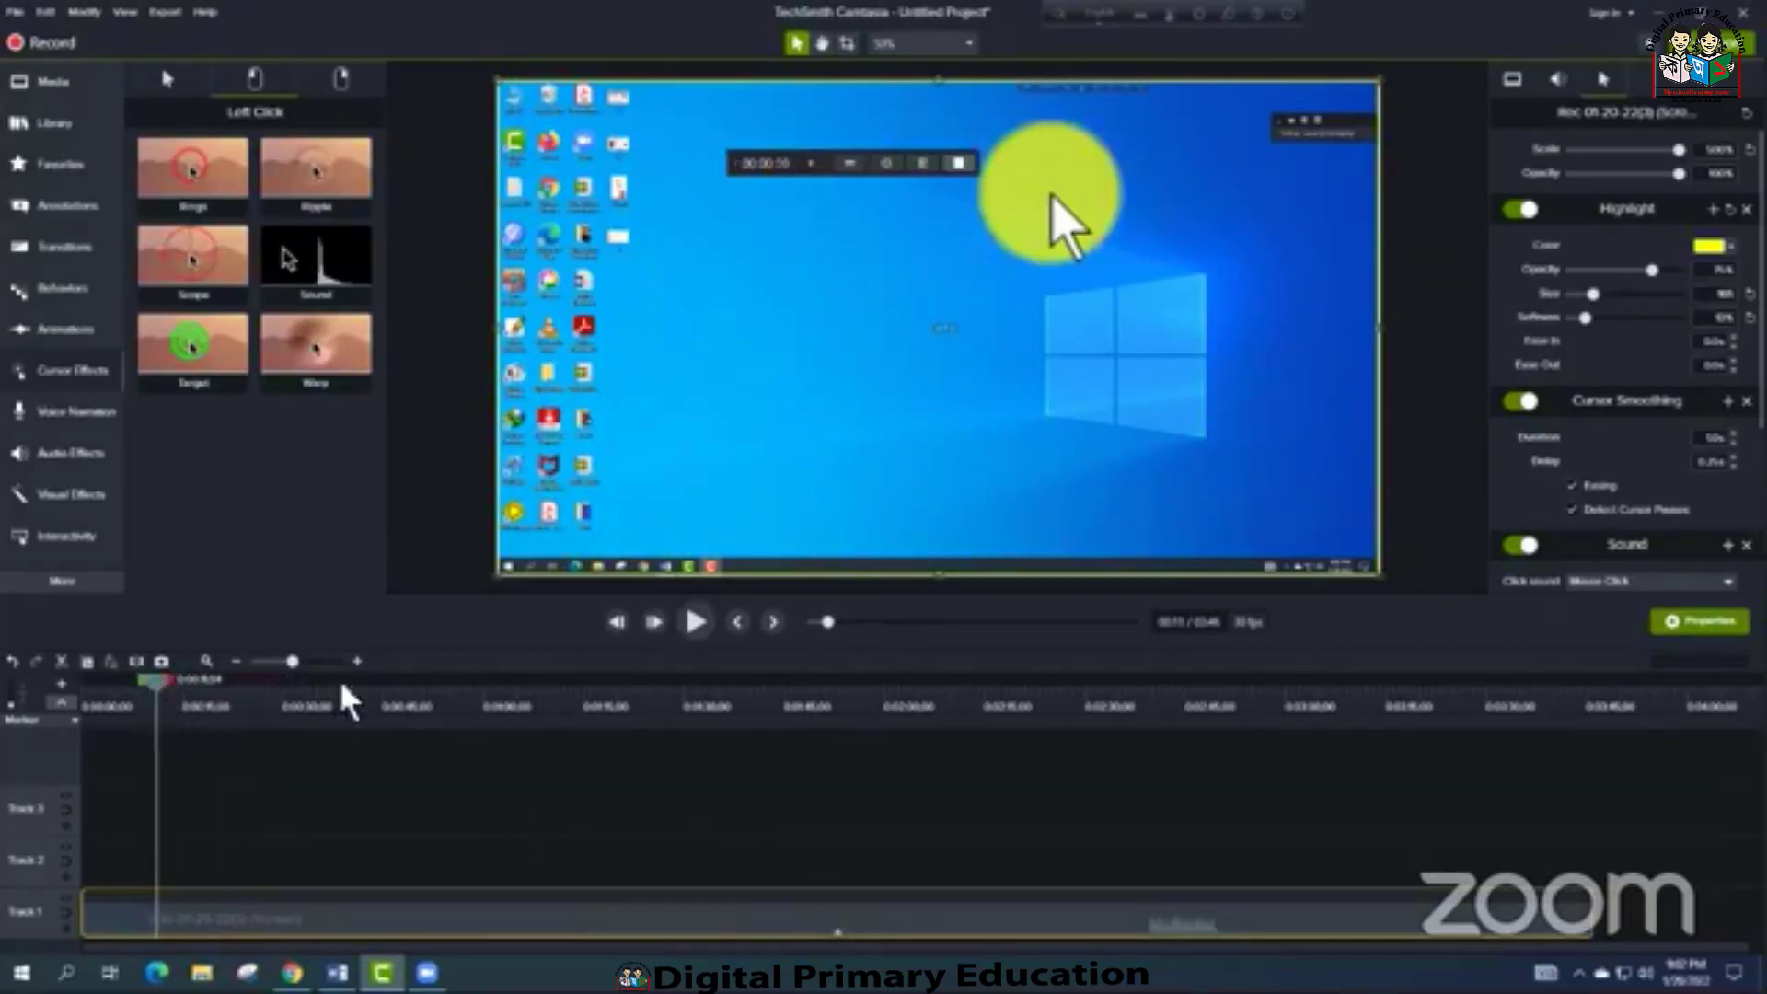
click(695, 623)
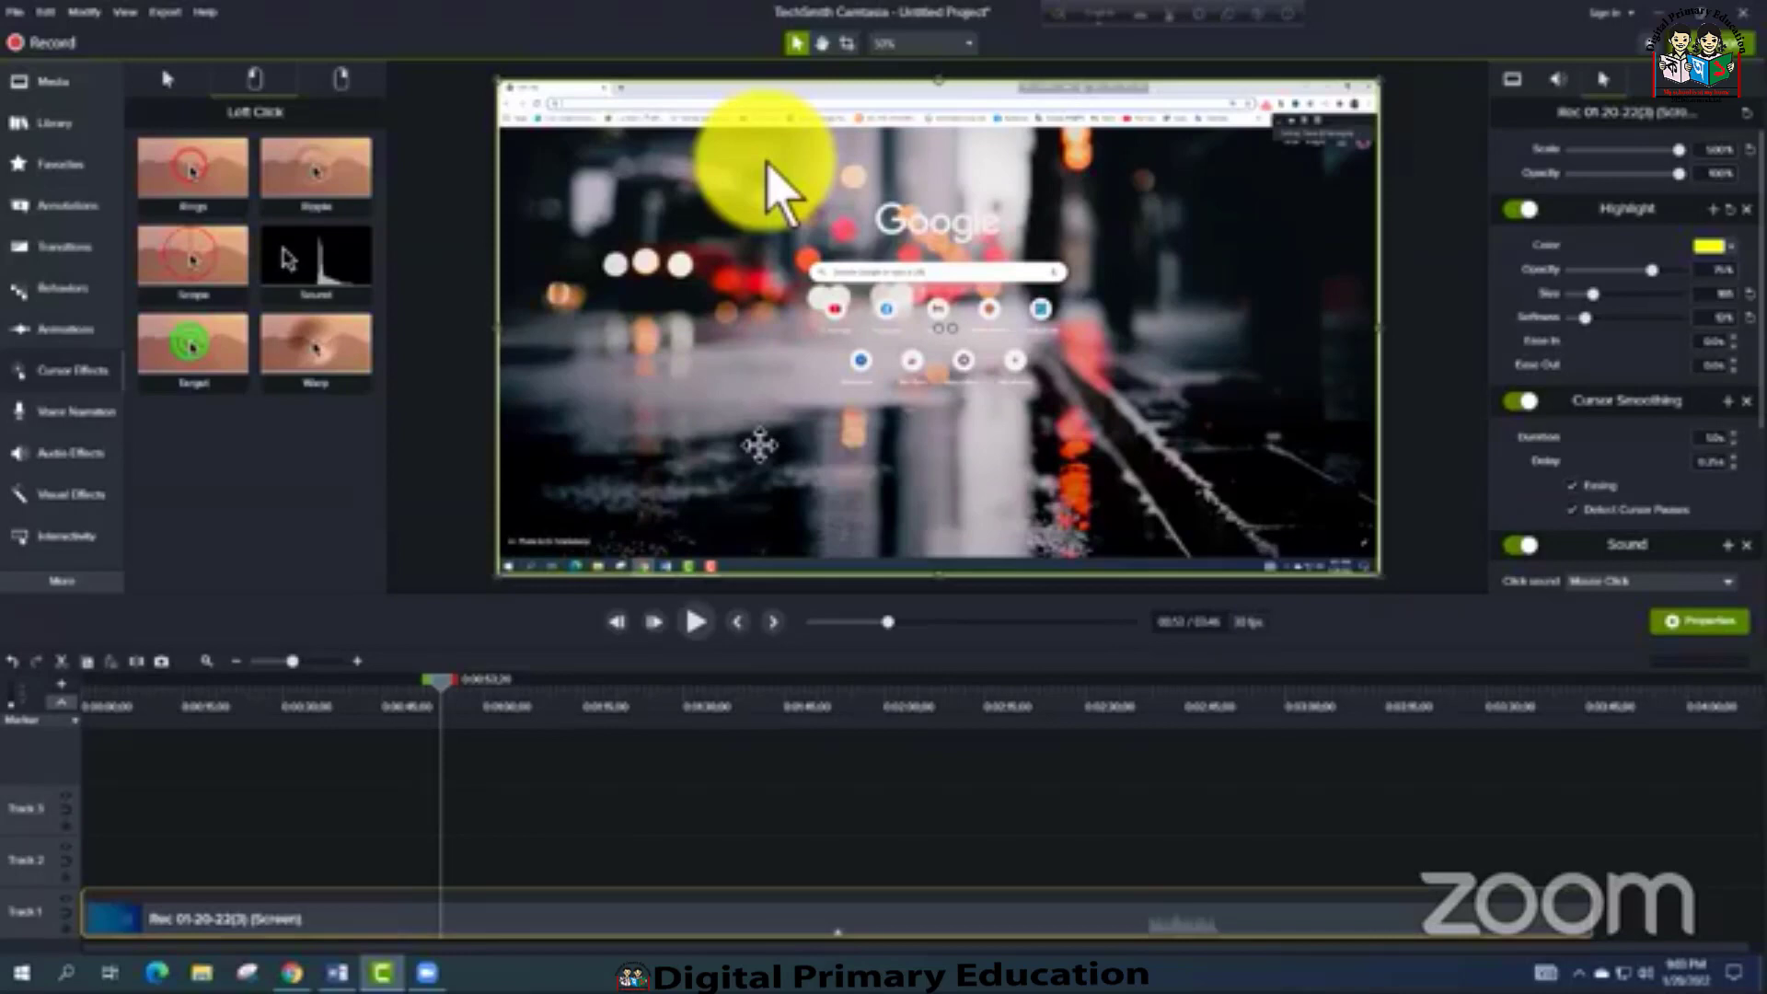
Apply the right-click Sound and Target cursor effects to the recording on Track 1
click(337, 85)
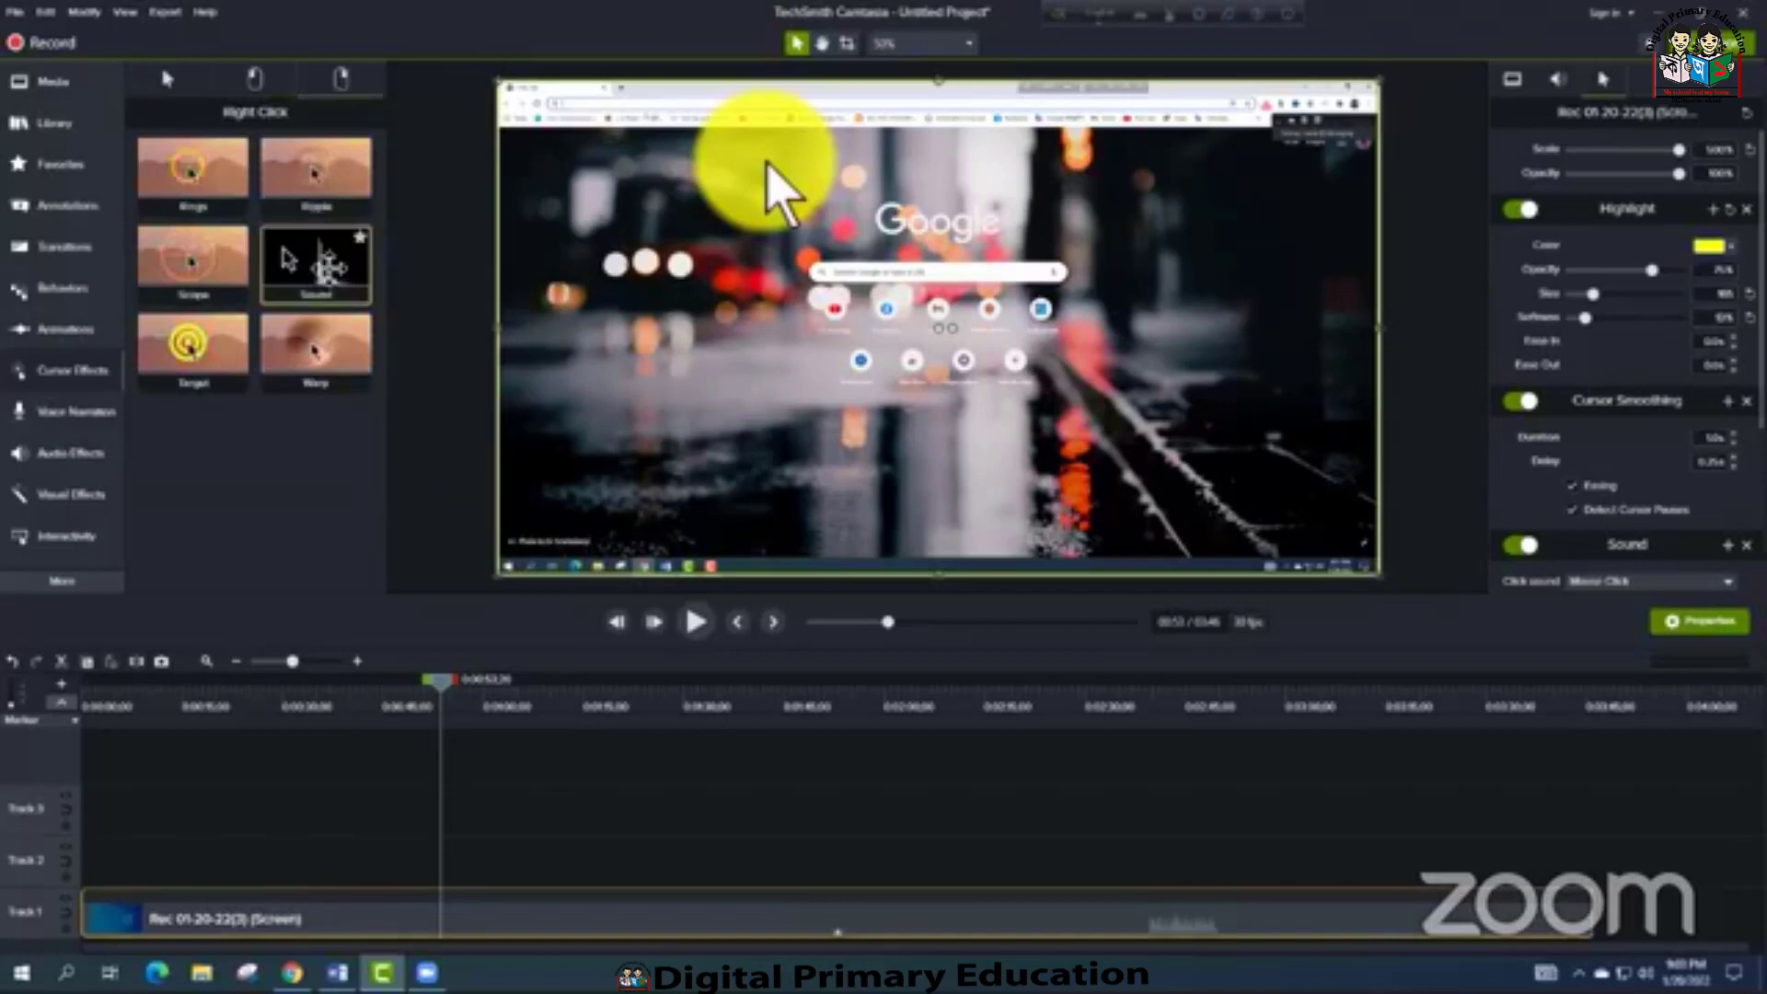
drag(308, 262, 497, 915)
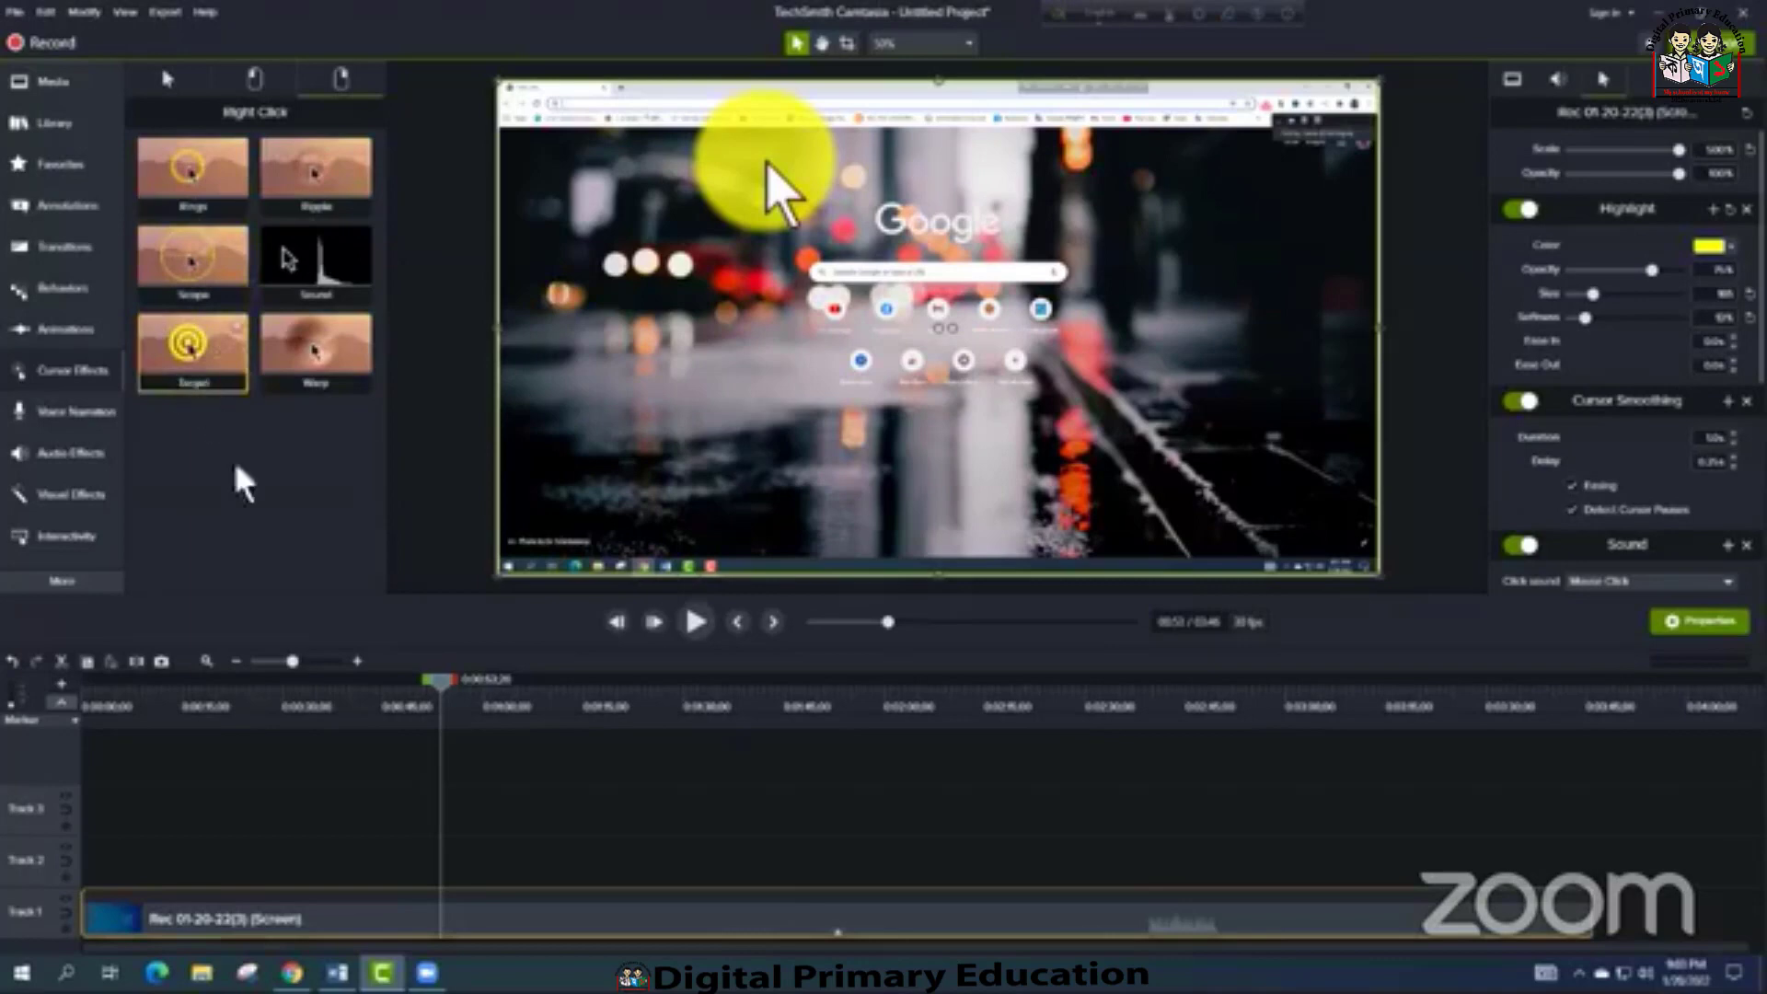
drag(198, 354, 563, 921)
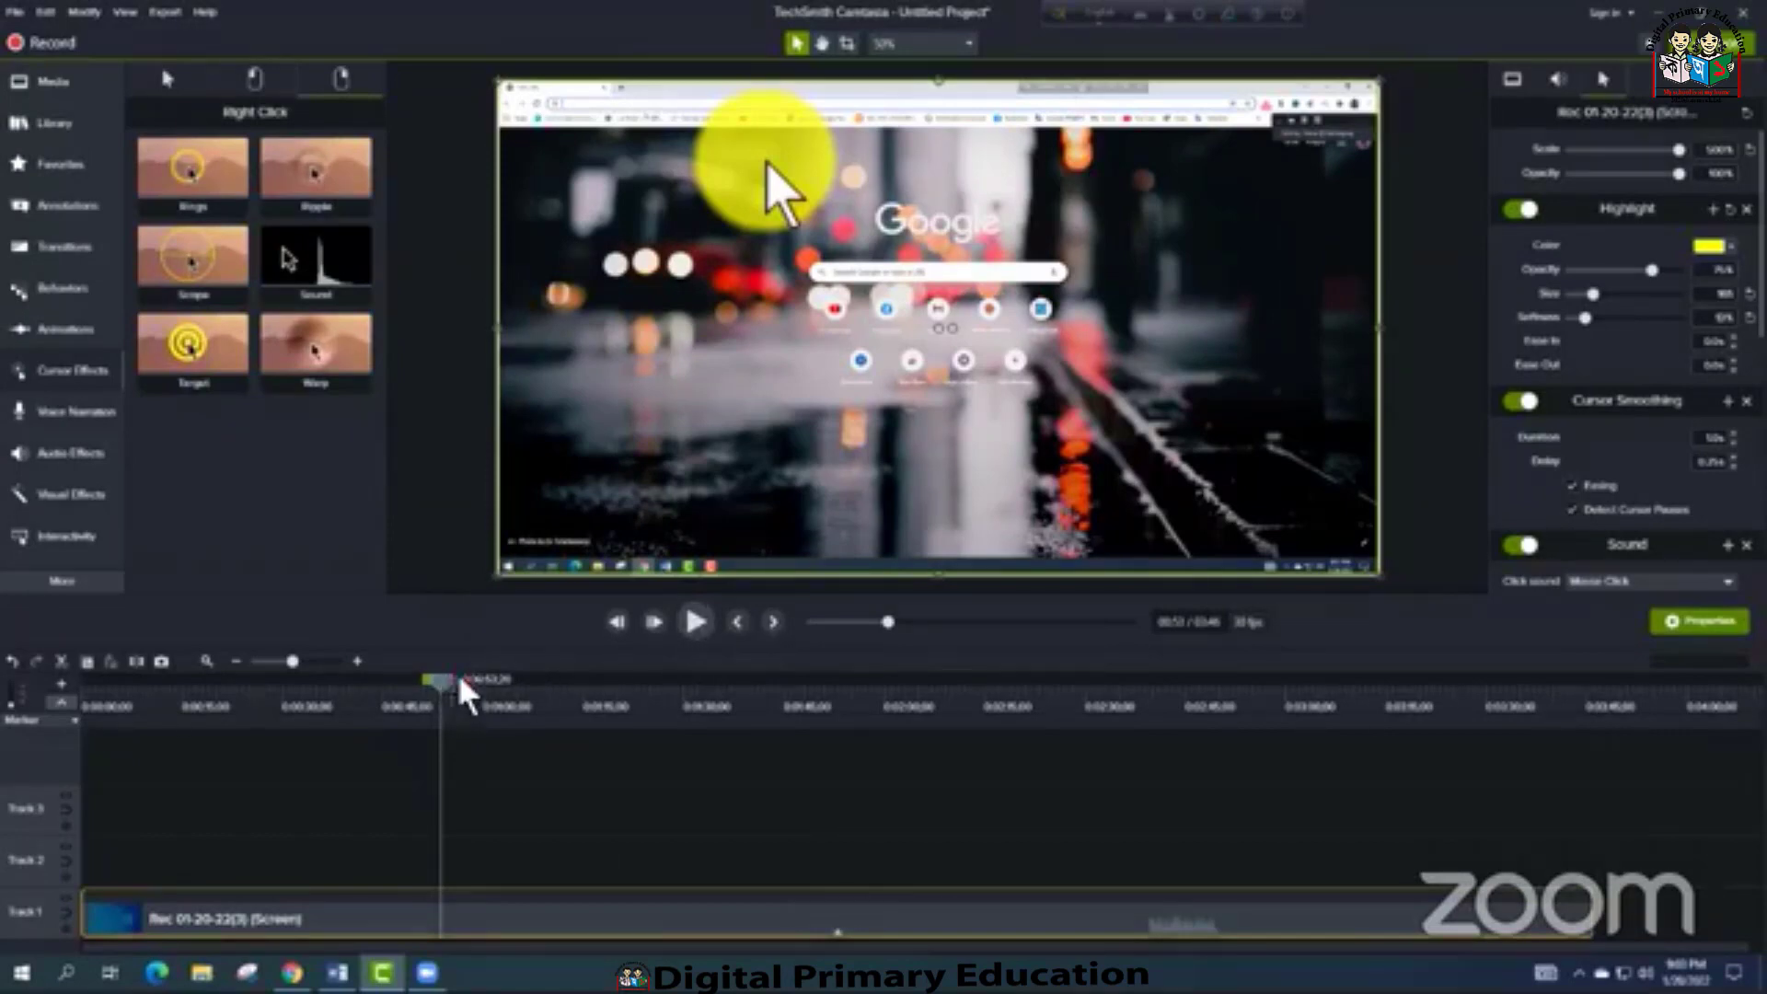
Add a Custom animation to the recording on Track 1, ending at about 25 seconds
drag(440, 681, 242, 715)
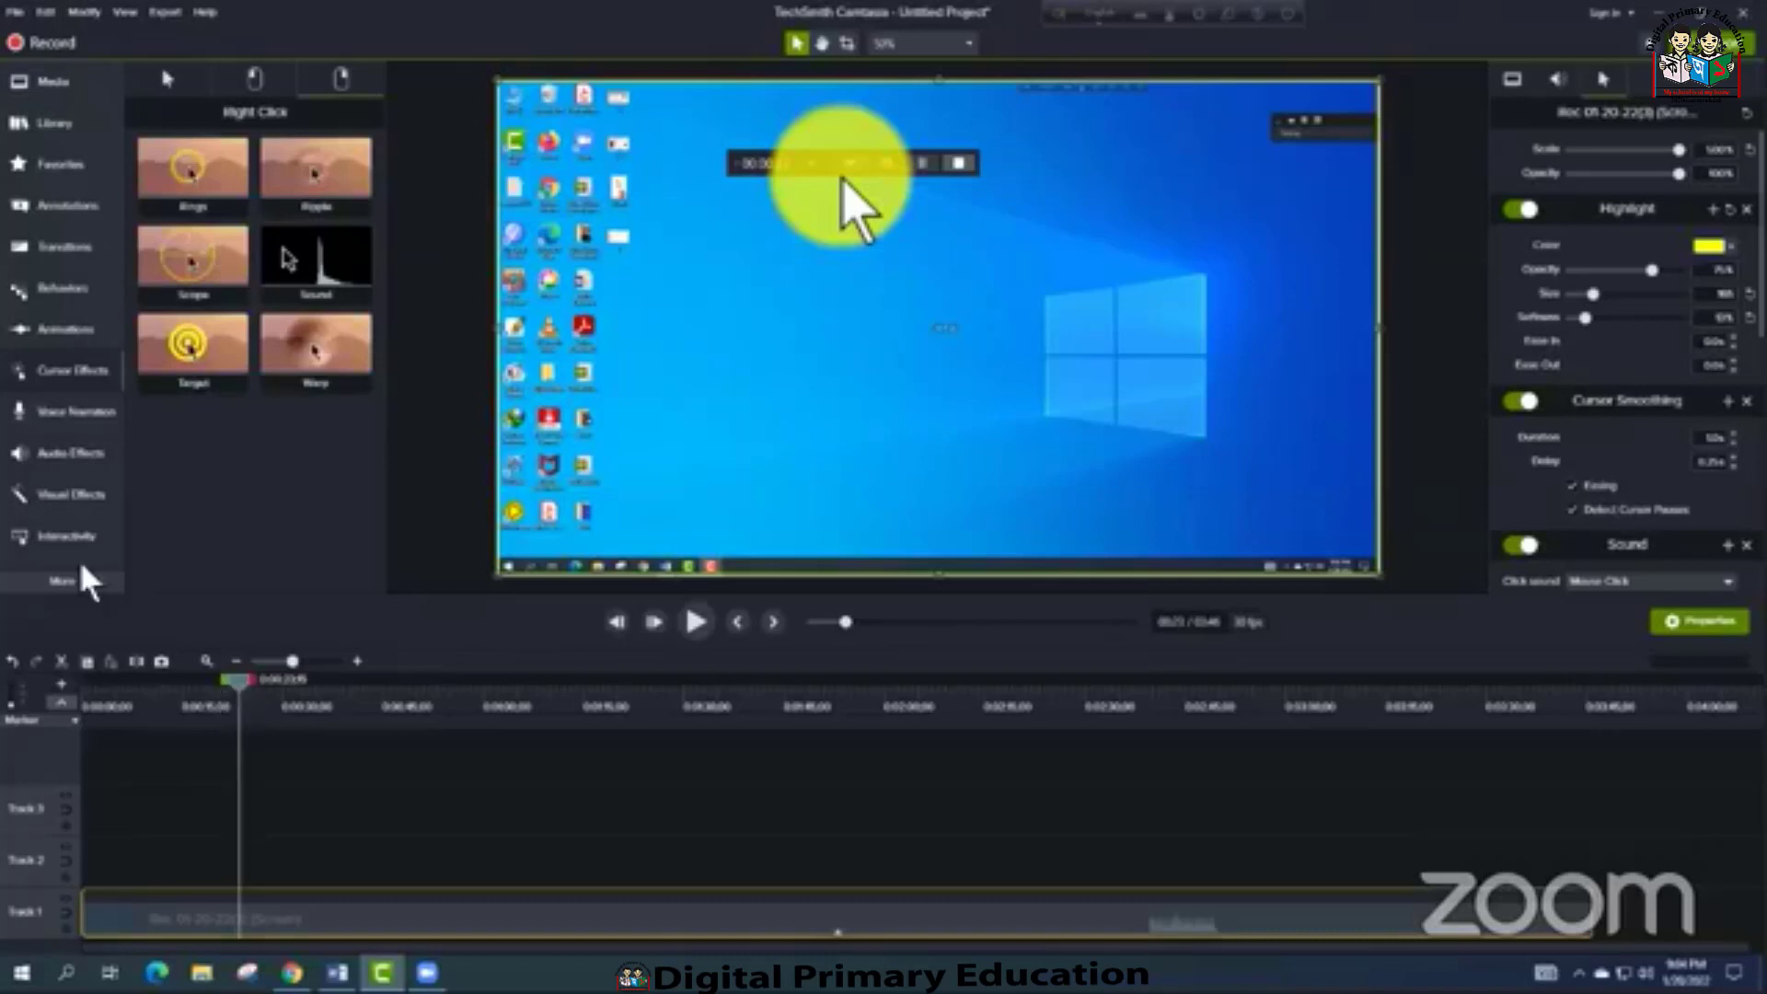
click(56, 340)
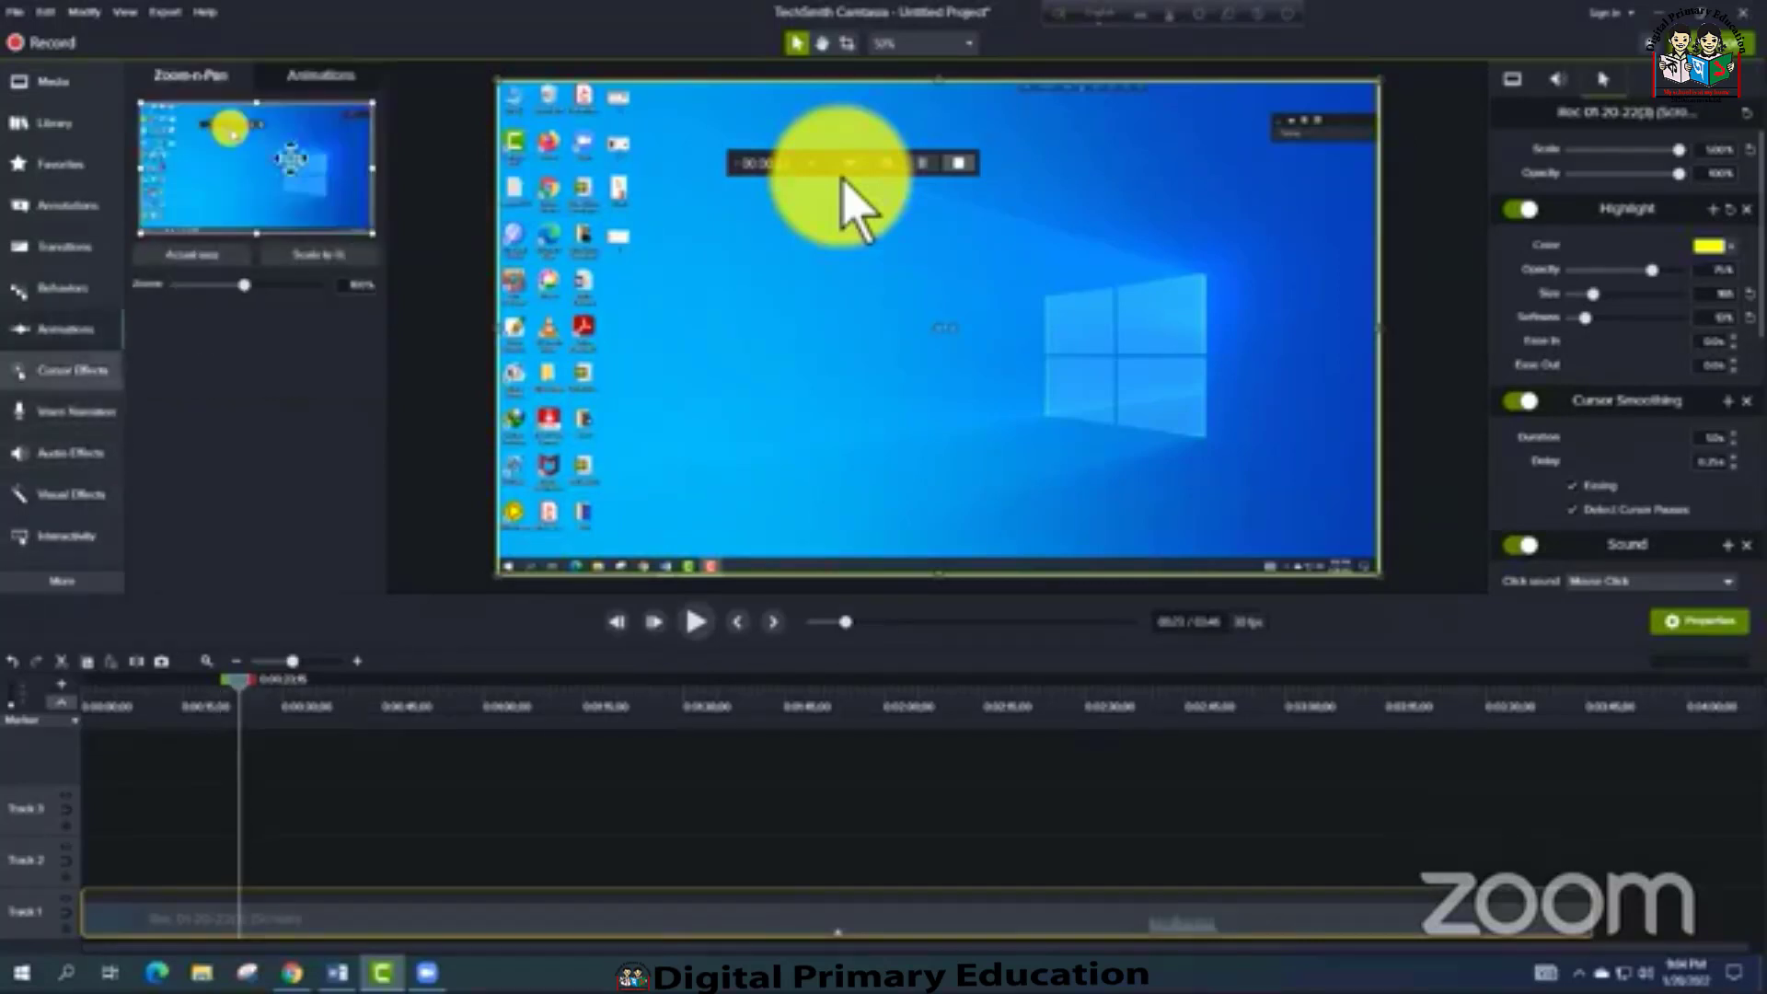
click(324, 78)
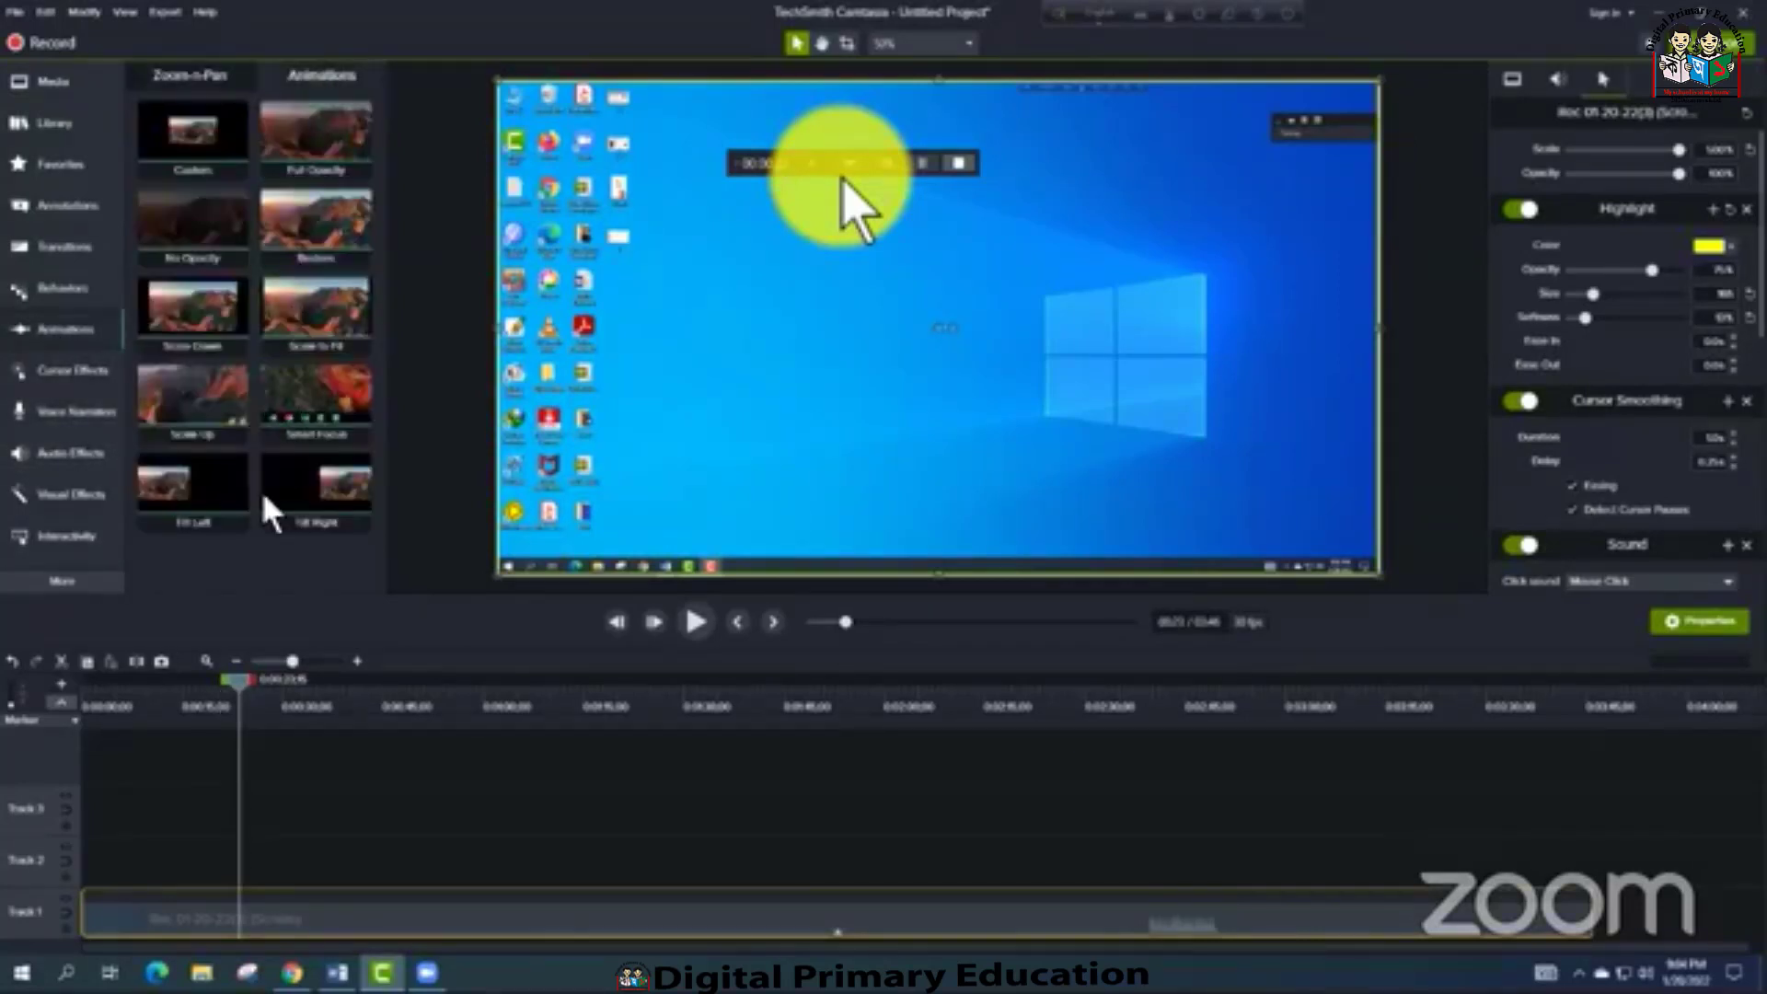
drag(193, 133, 230, 922)
click(277, 684)
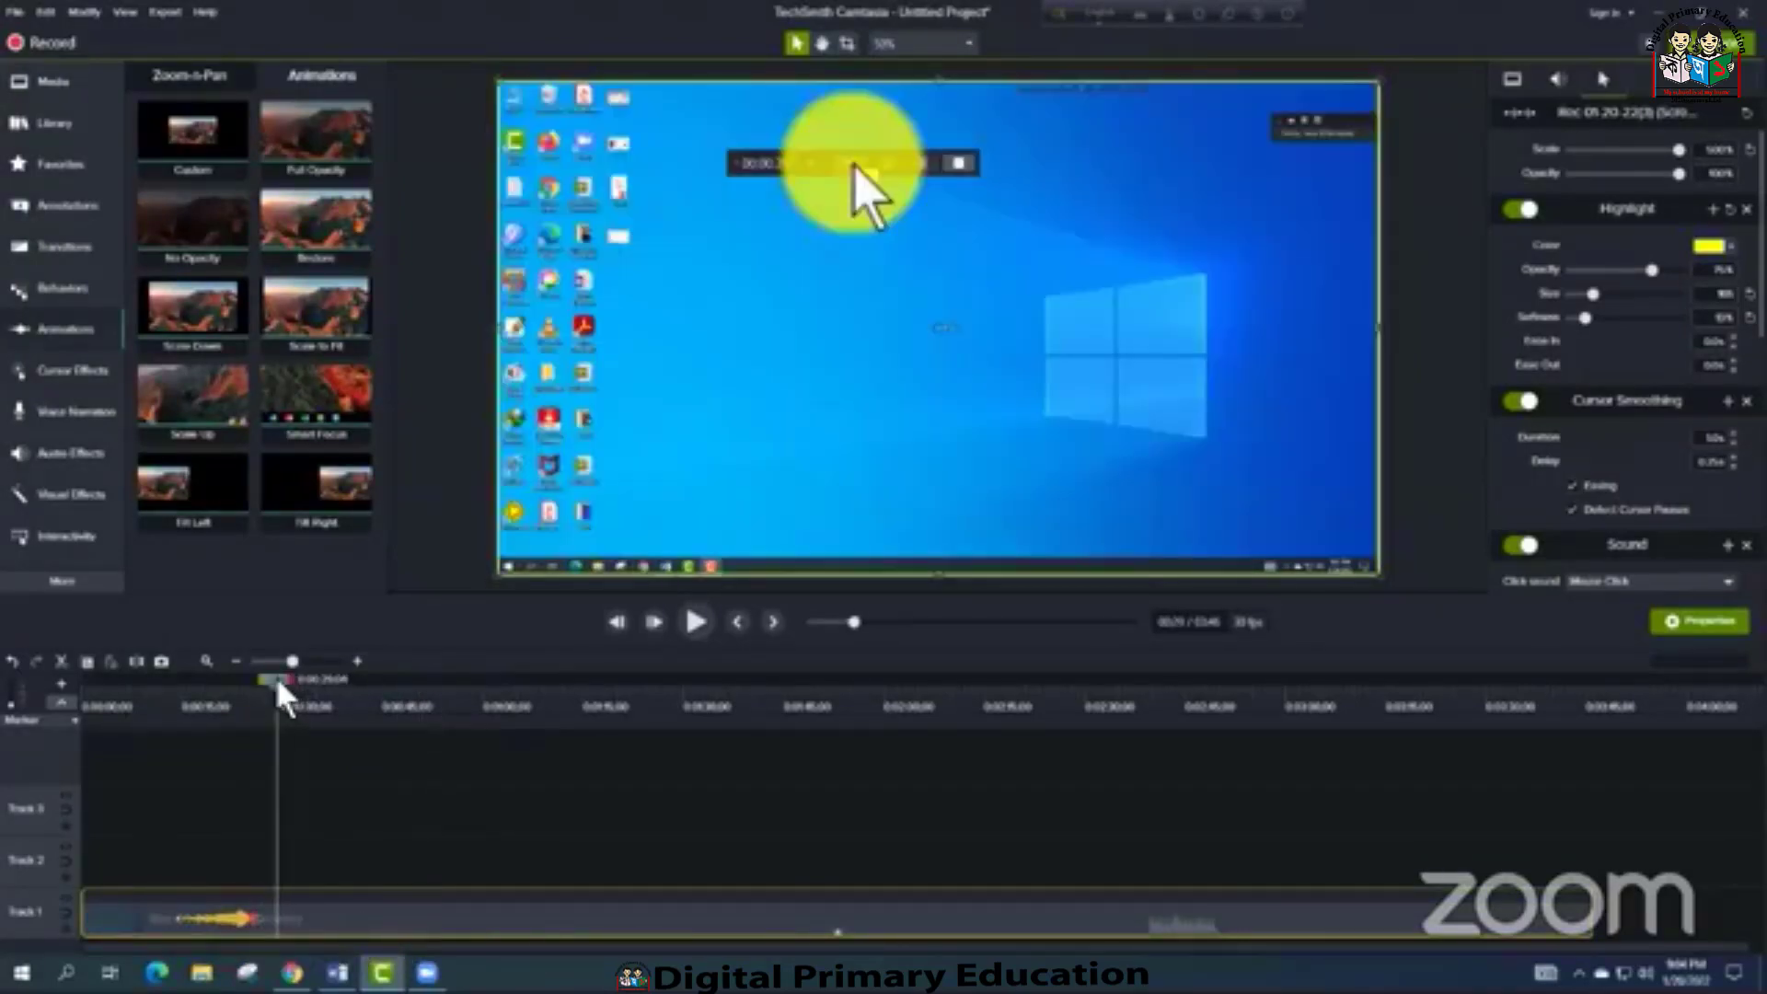
At the animation's end, scale the recording to about 193%, reposition it to centre the recorder toolbar in frame, and preview the zoom
drag(207, 688, 256, 731)
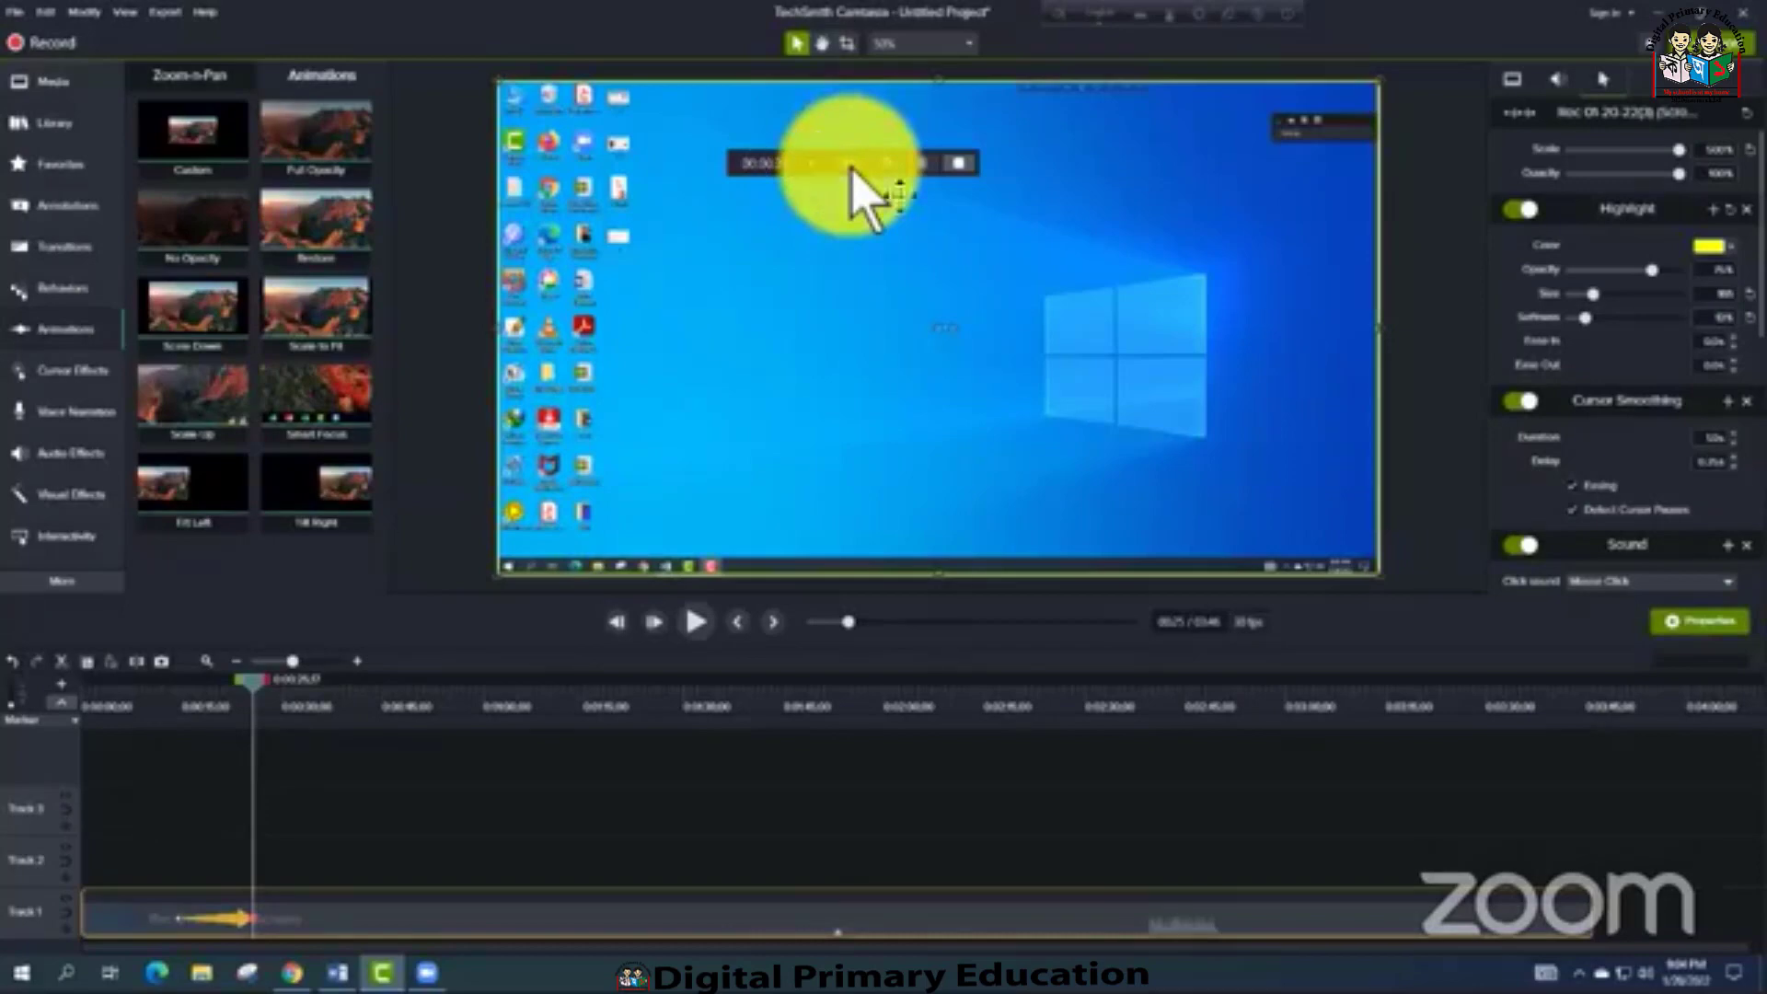
click(1512, 80)
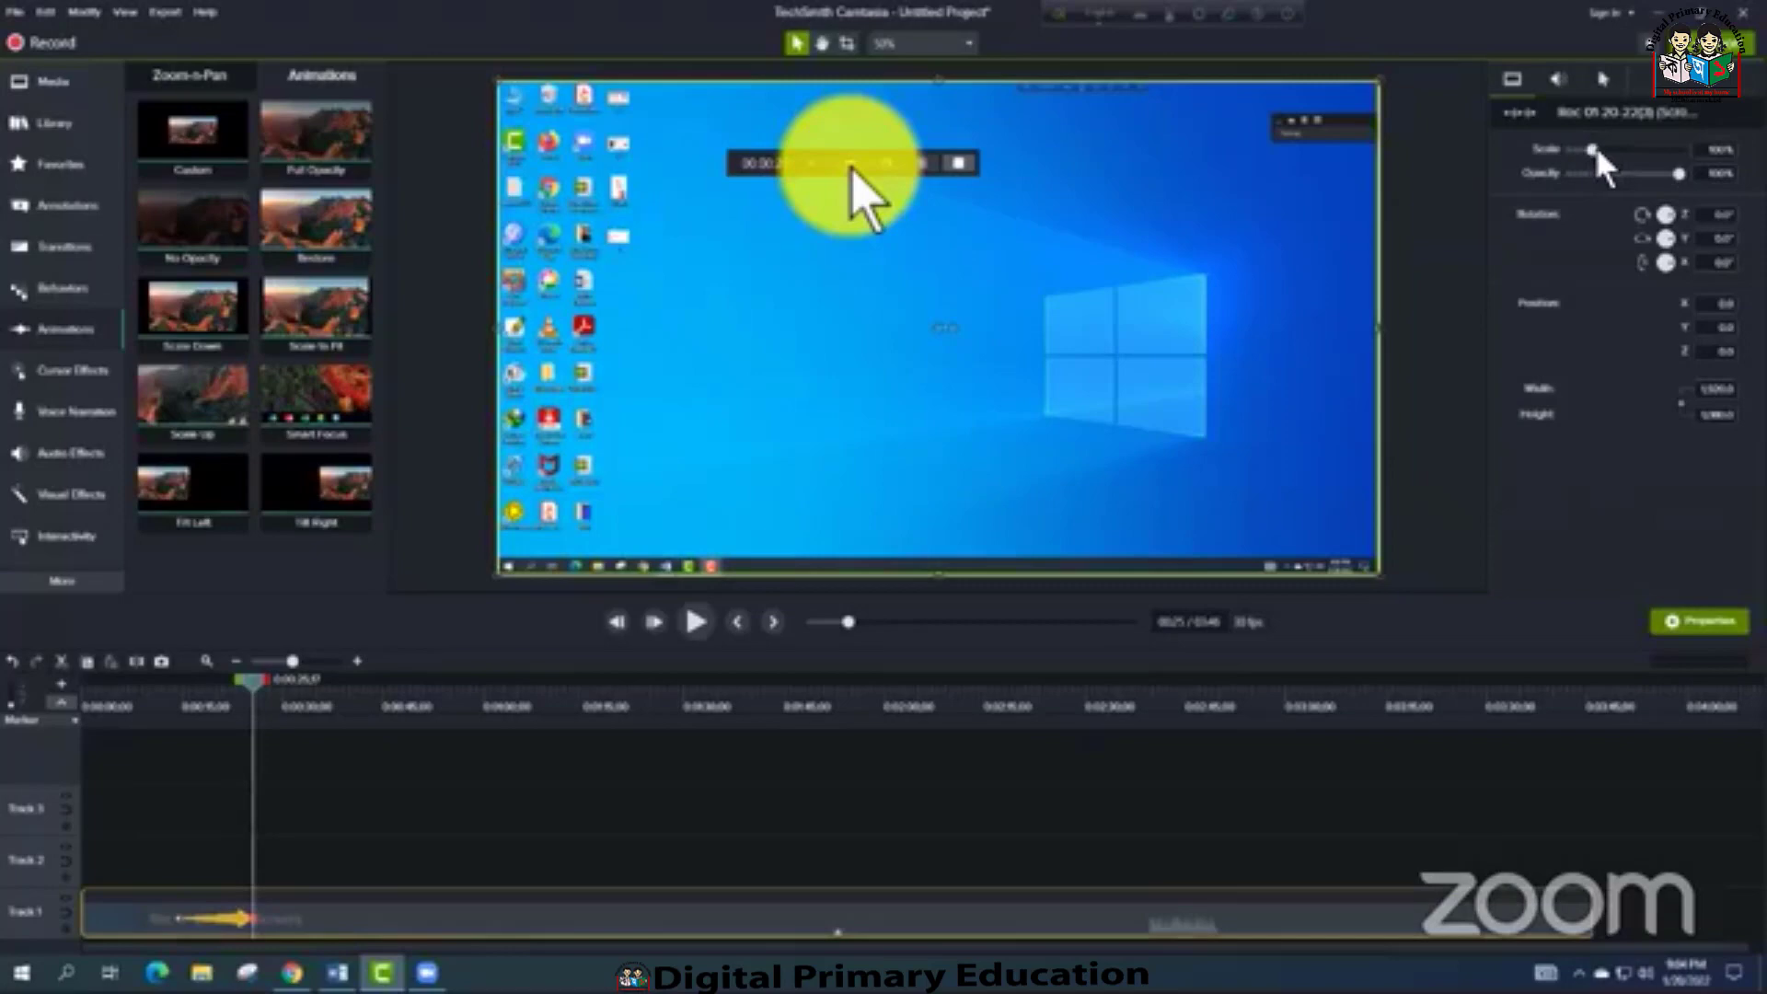
drag(1595, 146, 1612, 148)
drag(944, 238, 1124, 458)
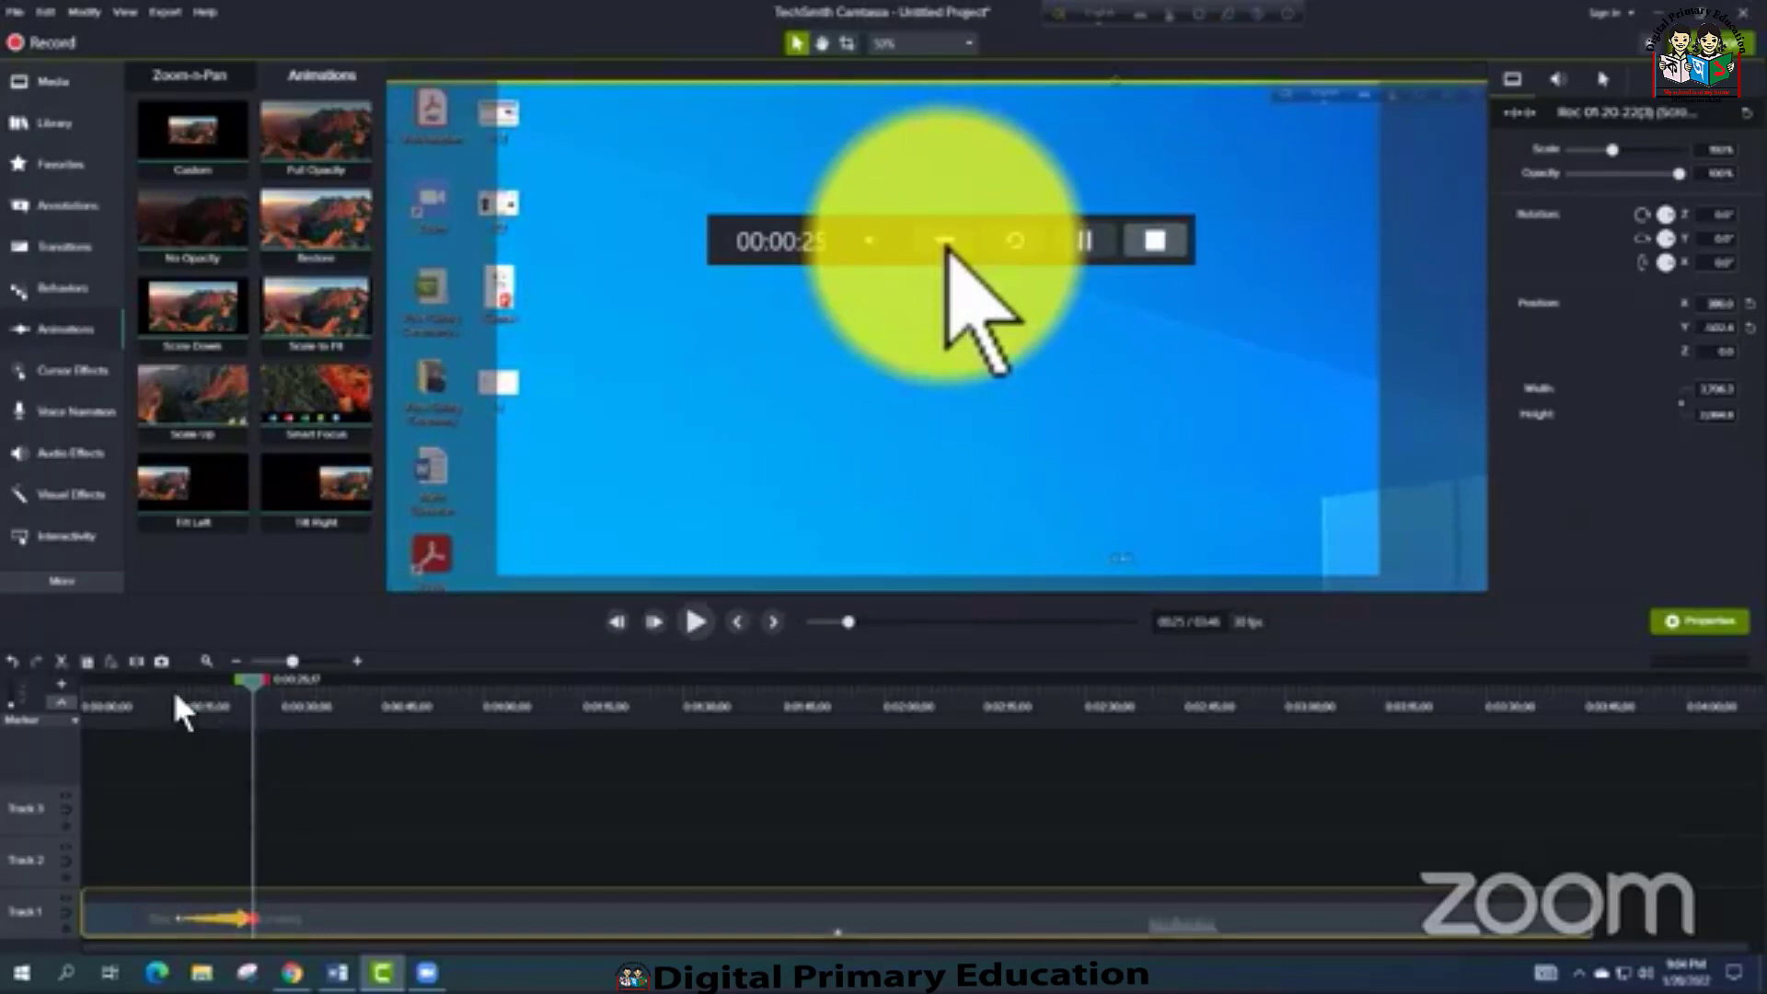
drag(173, 685, 255, 688)
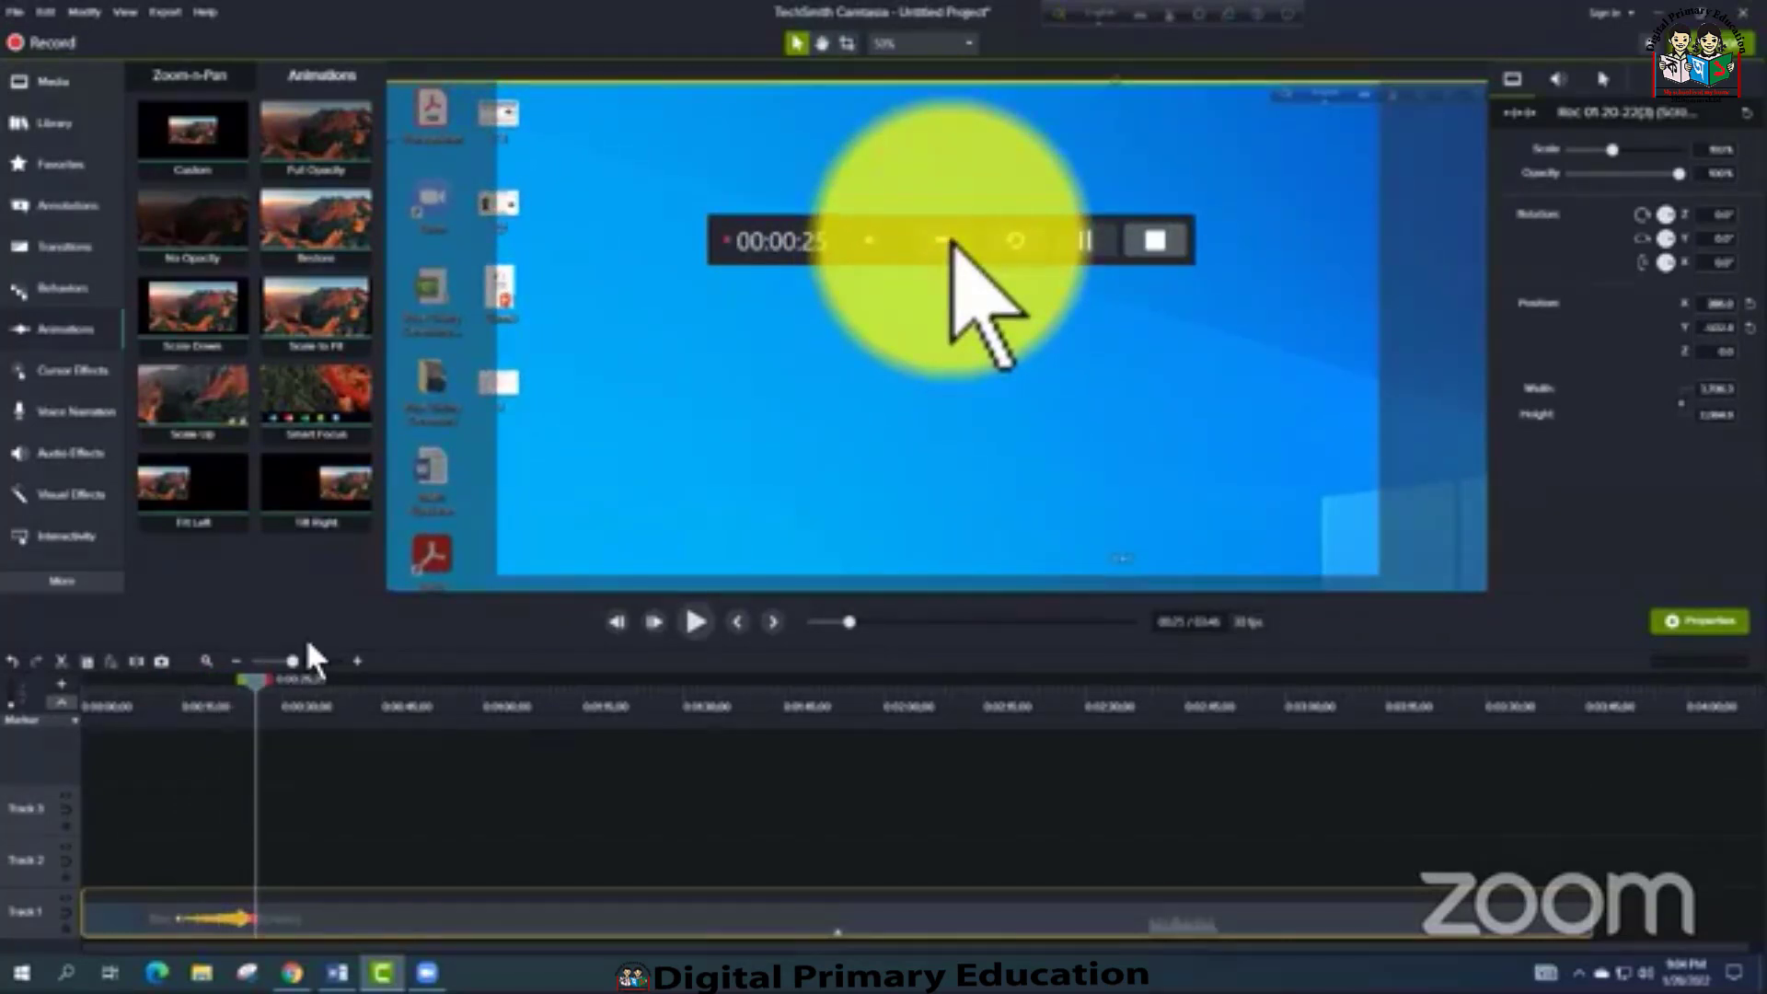